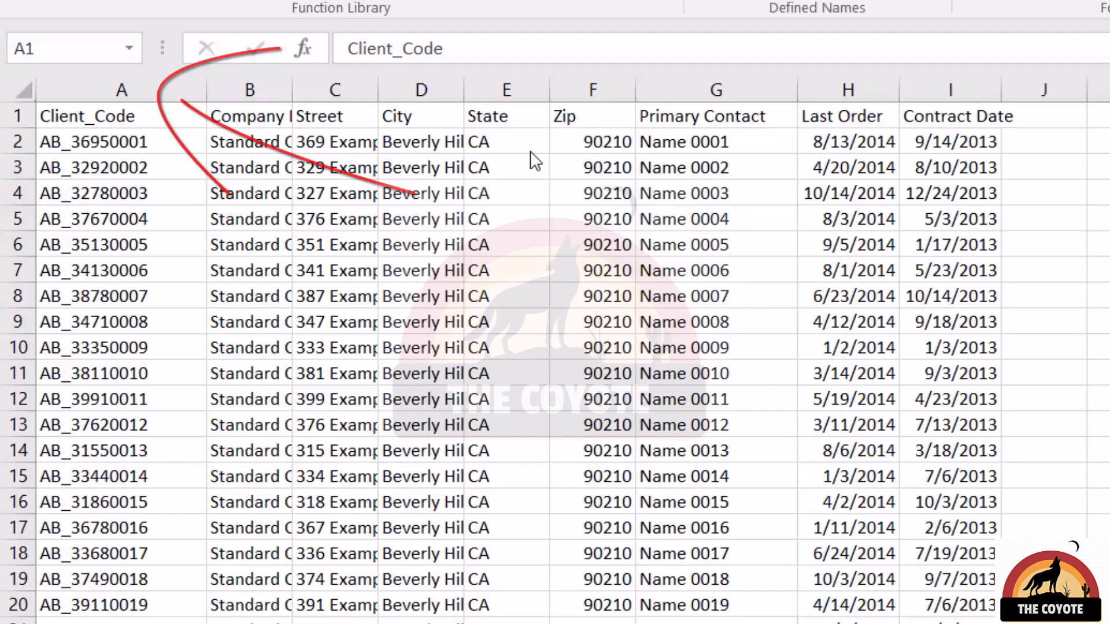
# Select the Street column's data from C2 down and name the range jStreet.
pyautogui.click(333, 139)
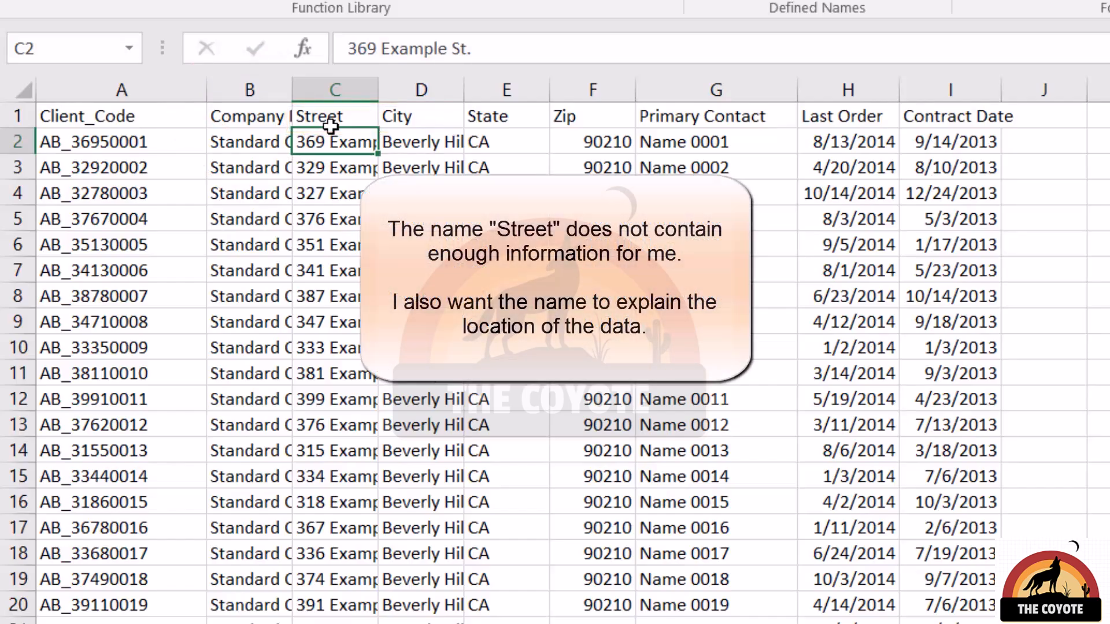
pyautogui.hotkey('ctrl', 'shift', 'Down')
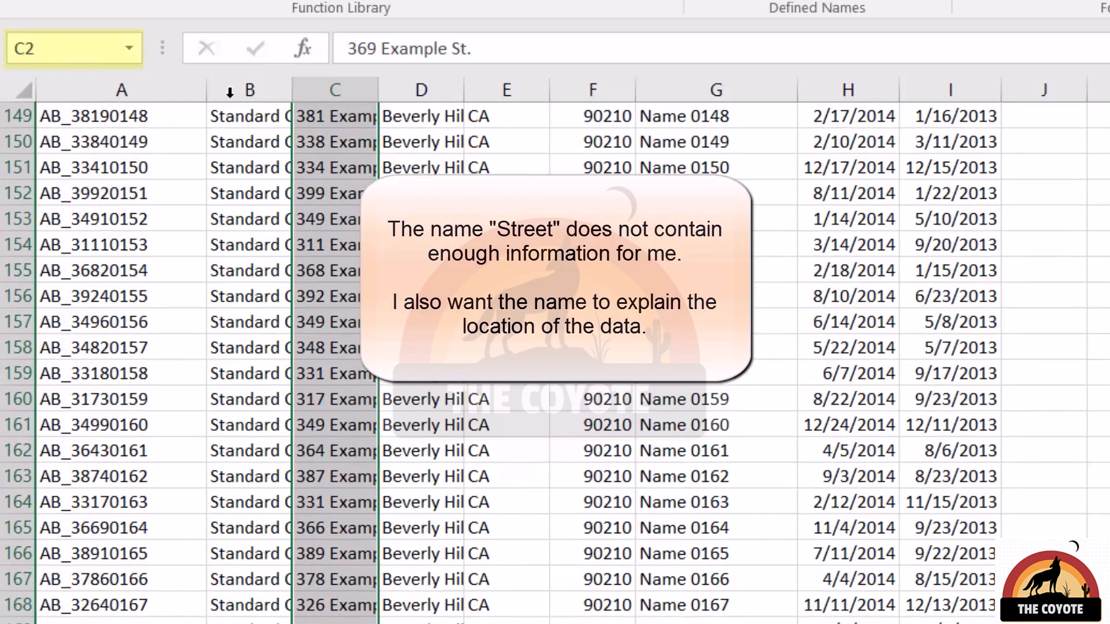
pyautogui.click(23, 47)
pyautogui.write('Street')
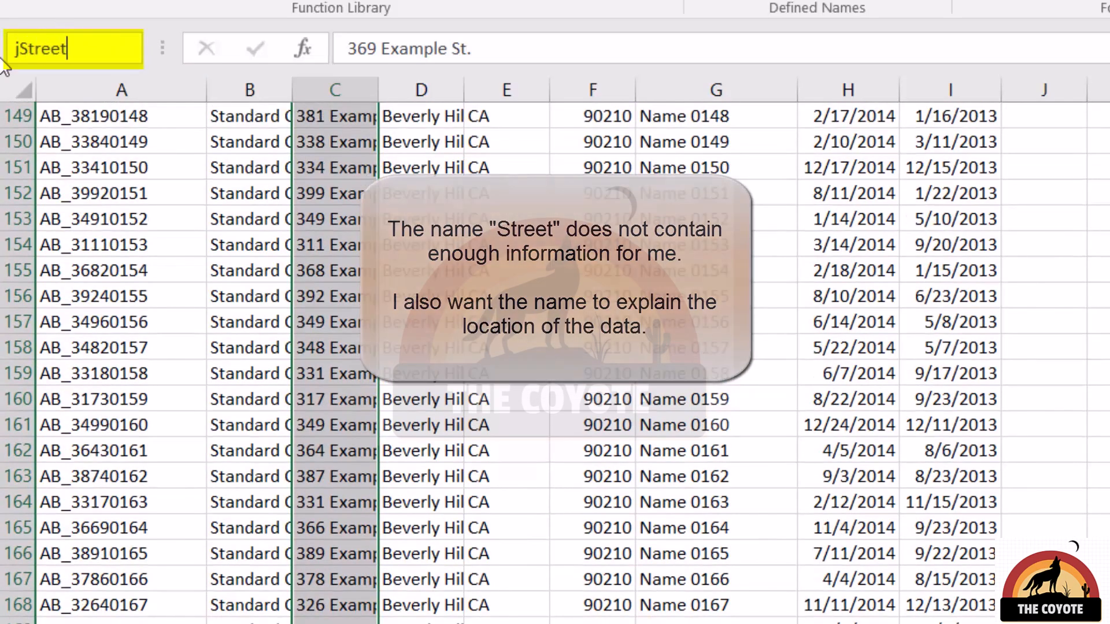
pyautogui.press('Return')
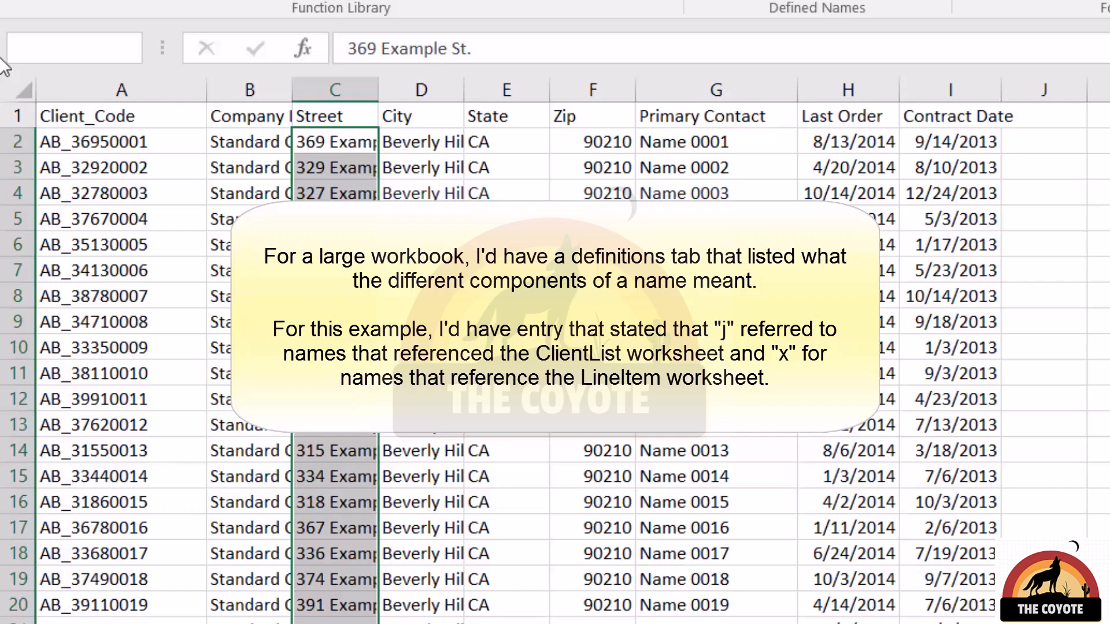
# Select the City column's data from D2 down and name the range jCity.
pyautogui.press('Right')
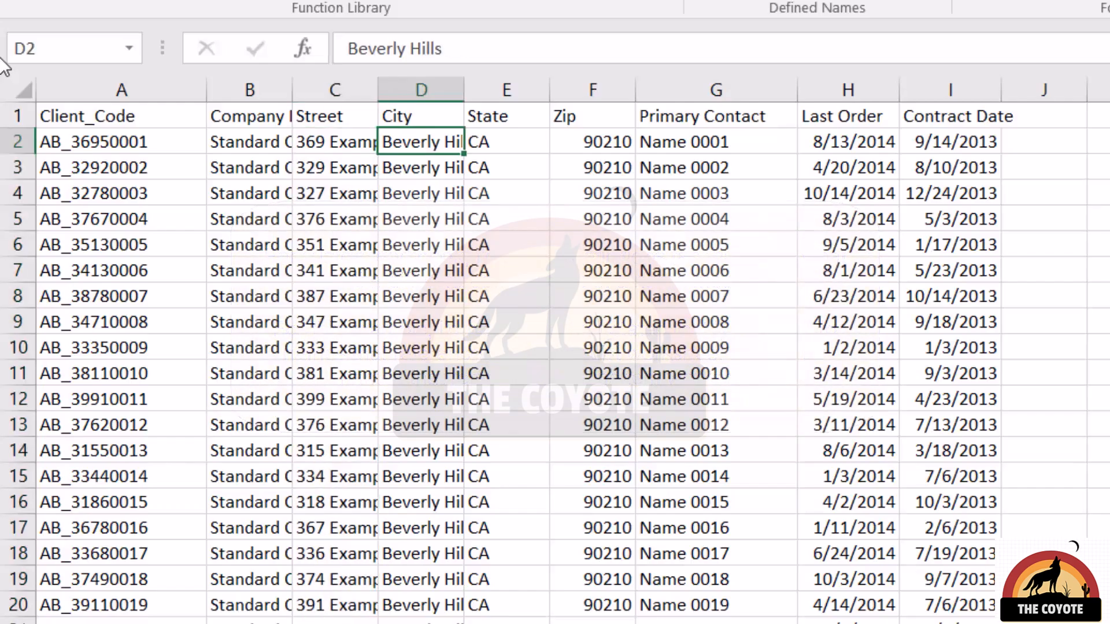
pyautogui.hotkey('ctrl', 'shift', 'Down')
pyautogui.click(4, 51)
pyautogui.write('jCity')
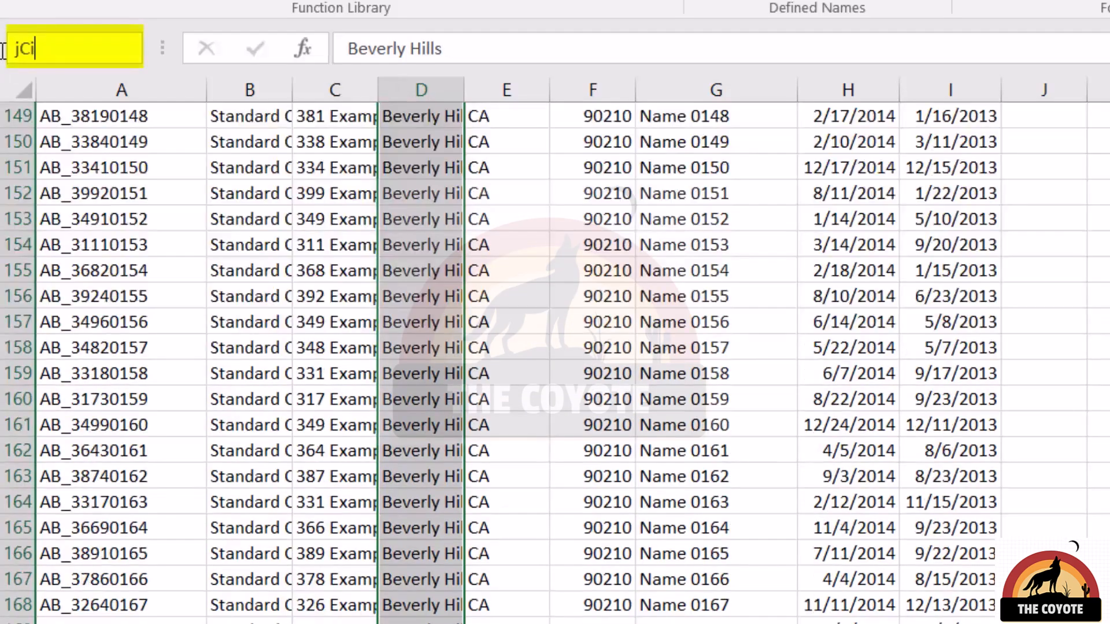
pyautogui.press('Return')
# On the LineItem sheet, select the Client Code data from A2 down and name it xClientCode.
pyautogui.hotkey('ctrl', 'Up')
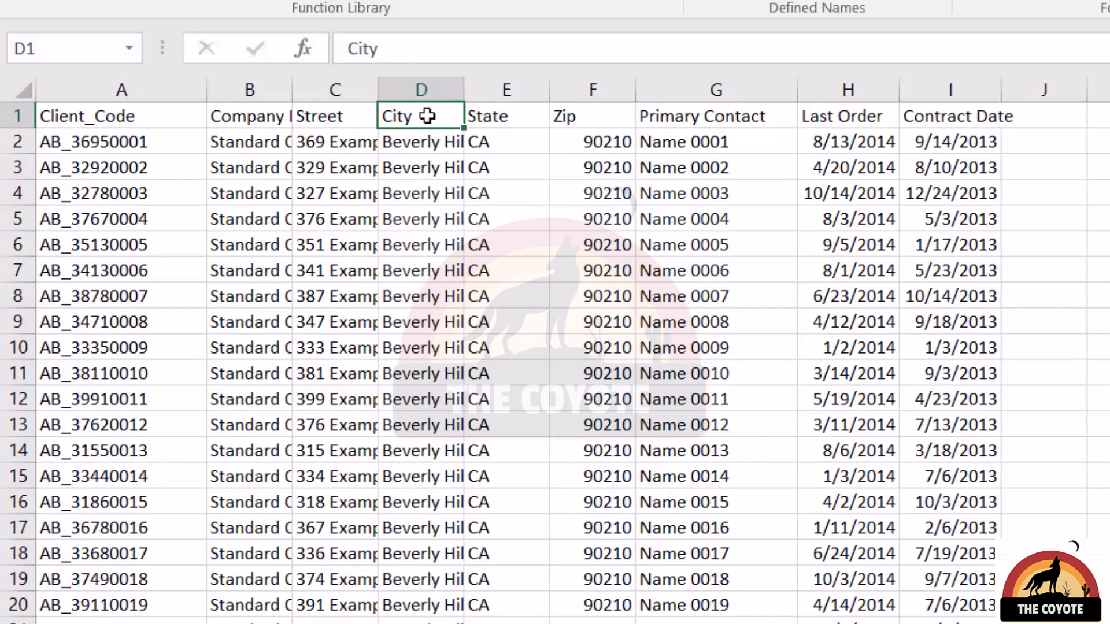
pyautogui.hotkey('ctrl', 'pagedown')
pyautogui.hotkey('ctrl', 'pagedown')
pyautogui.hotkey('ctrl', 'Home')
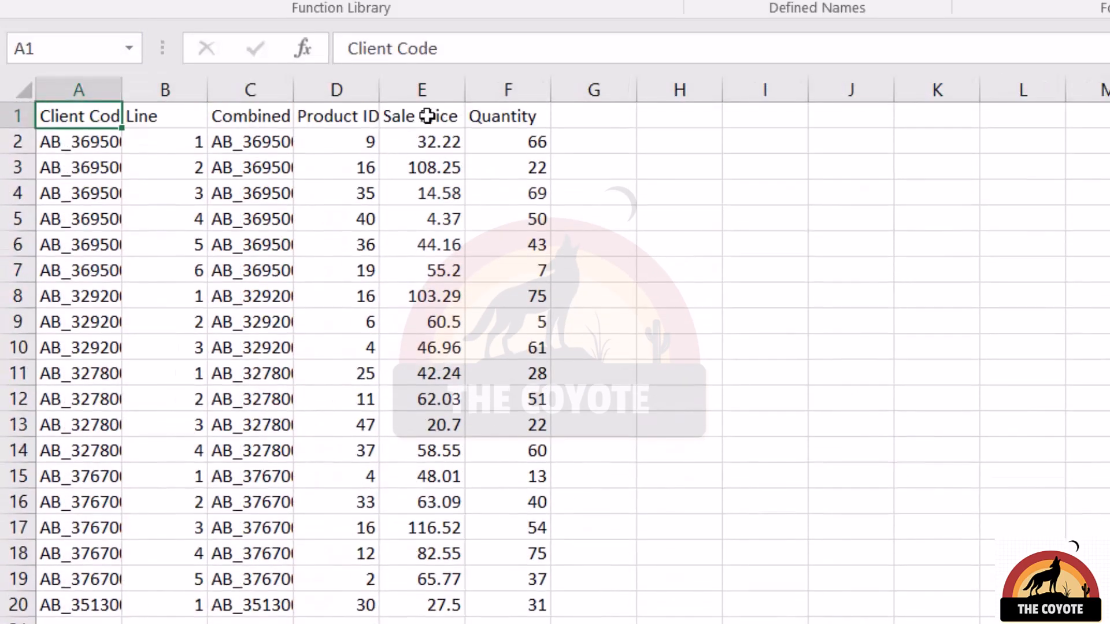
pyautogui.press('Down')
pyautogui.hotkey('ctrl', 'shift', 'Down')
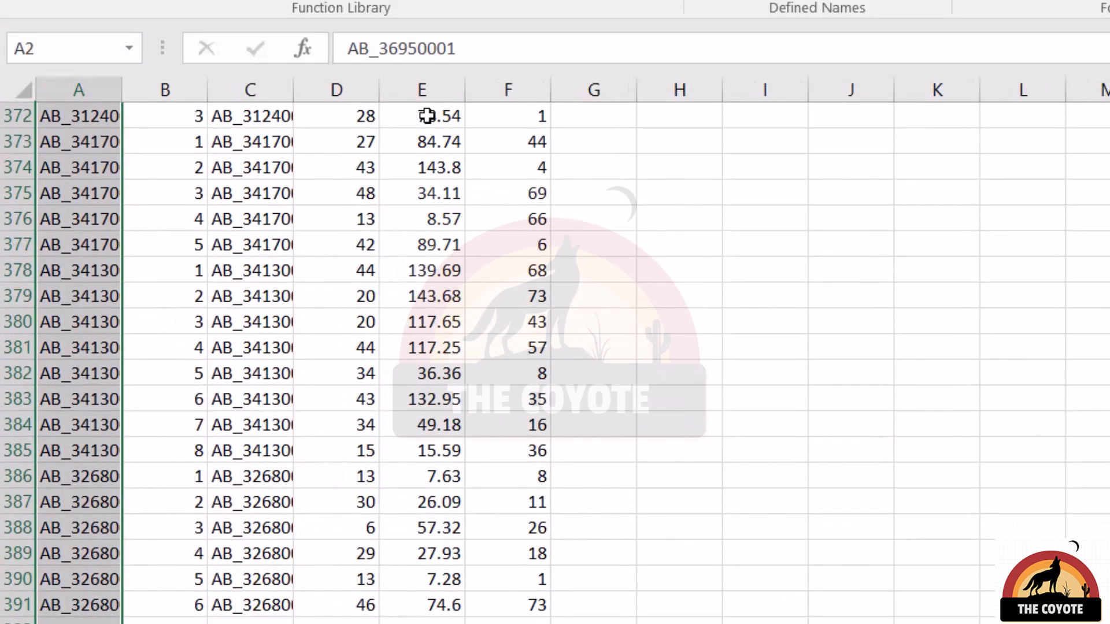
pyautogui.click(49, 49)
pyautogui.write('xCl')
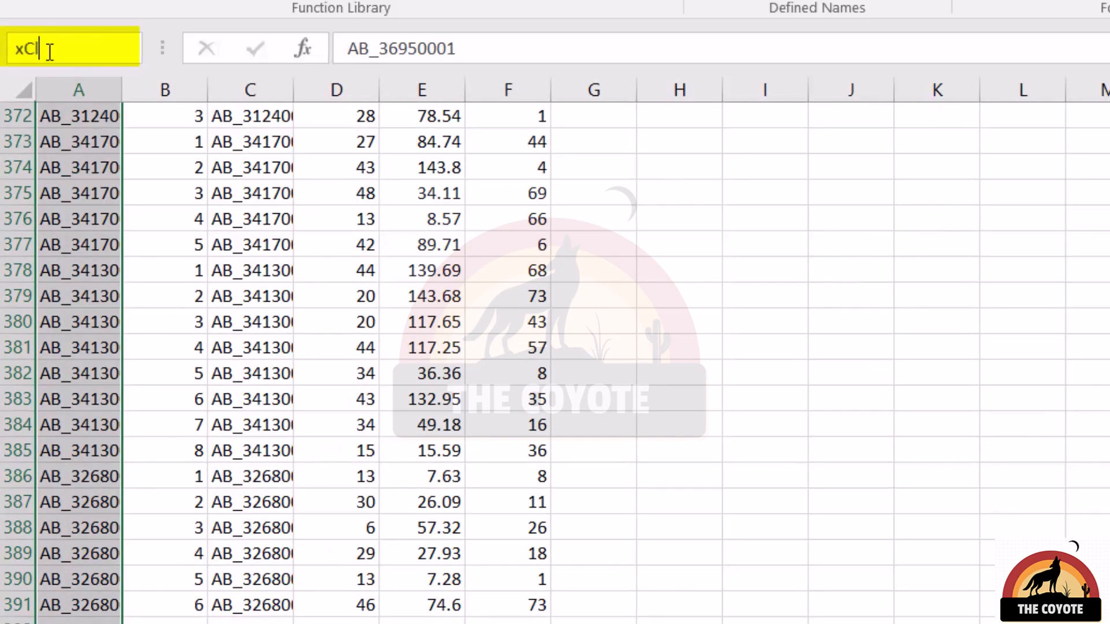
pyautogui.write('ientCode')
pyautogui.press('Return')
# In the Sales_Report Street cell, replace the INDEX formula's ClientList range reference with the jStreet name.
pyautogui.hotkey('ctrl', 'Home')
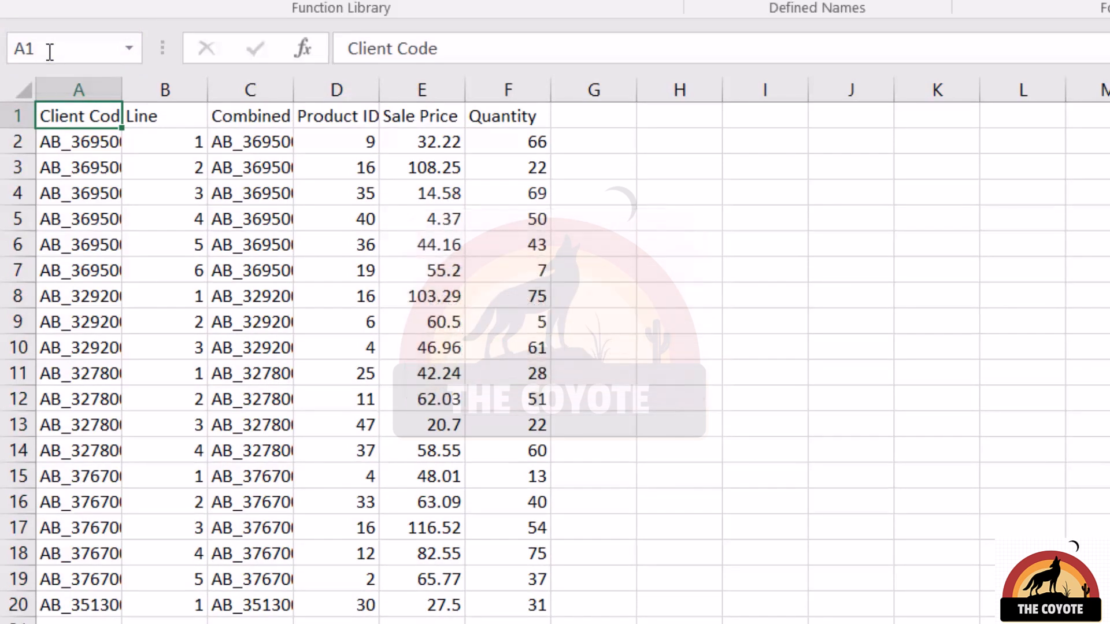
pyautogui.hotkey('ctrl', 'pagedown')
pyautogui.hotkey('ctrl', 'pagedown')
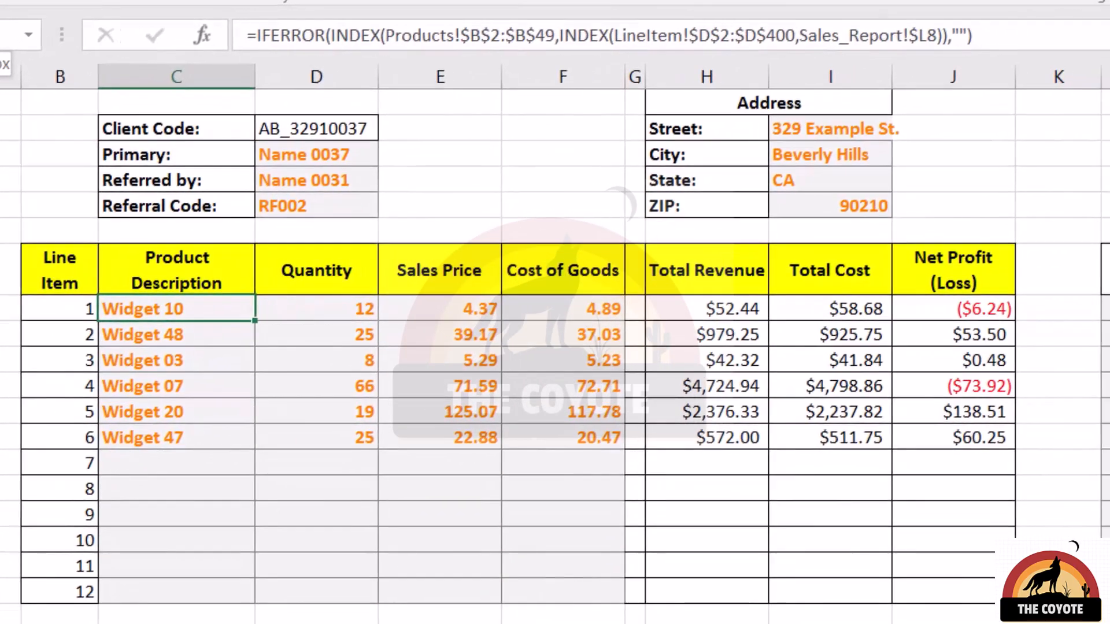
pyautogui.press('Up')
pyautogui.press('Up')
pyautogui.press('Up')
pyautogui.press('Up')
pyautogui.press('Up')
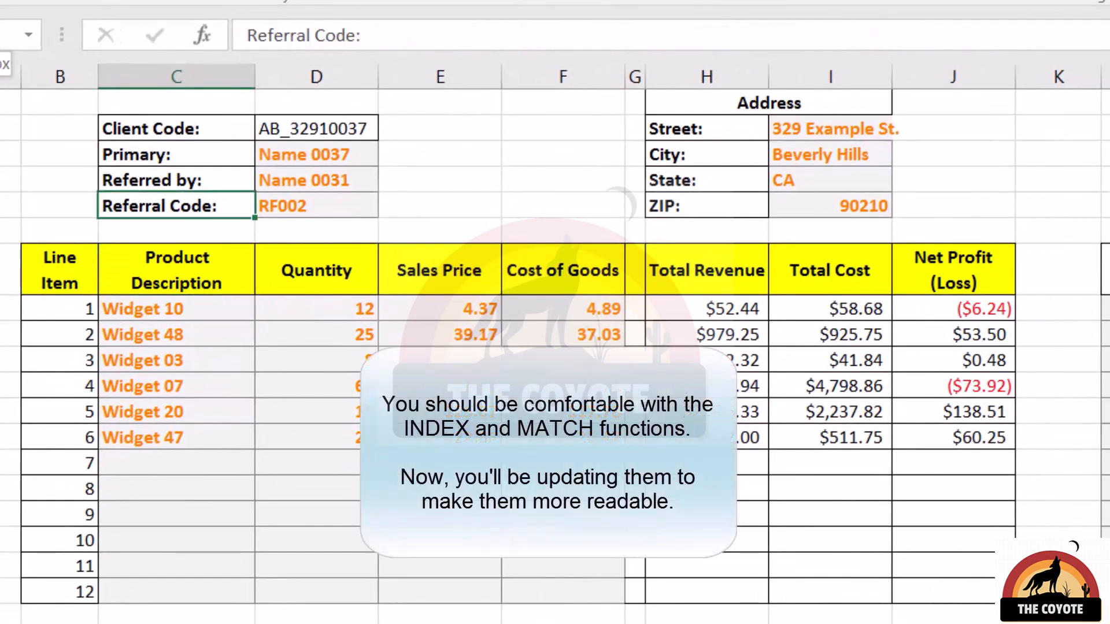
pyautogui.press('Right')
pyautogui.press('Up')
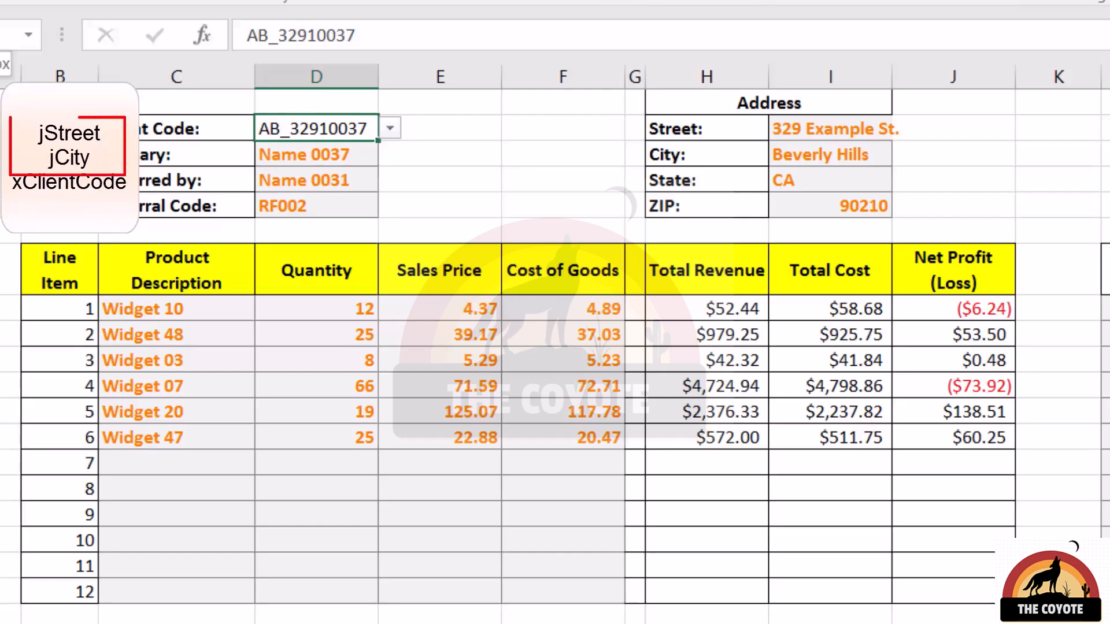
pyautogui.press('Down')
pyautogui.press('Right')
pyautogui.press('Right')
pyautogui.press('Right')
pyautogui.press('Right')
pyautogui.press('Right')
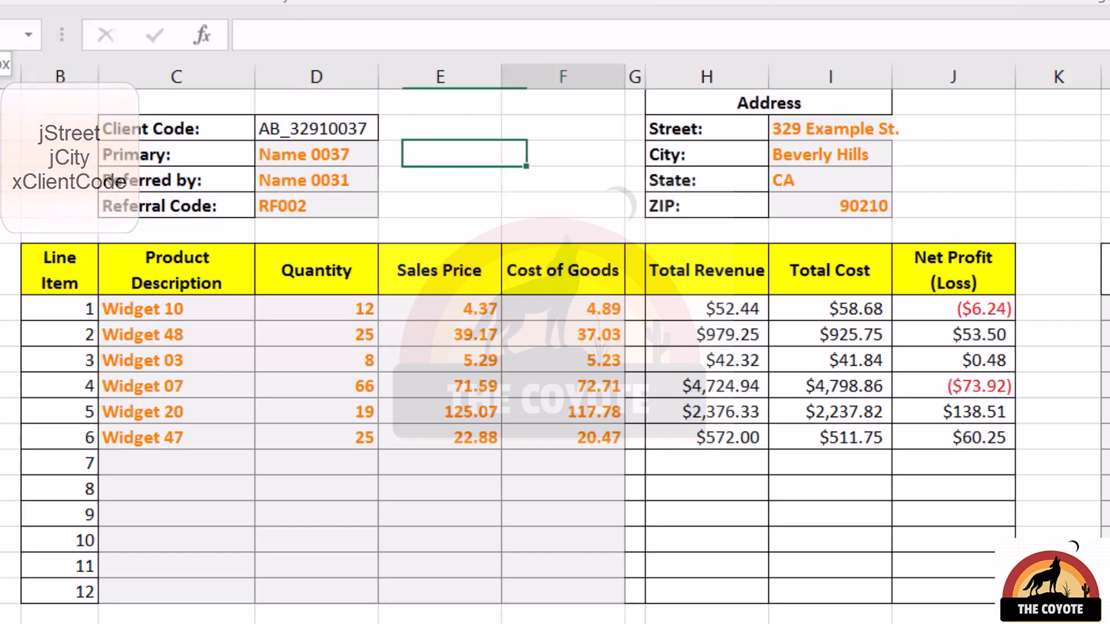
pyautogui.press('Up')
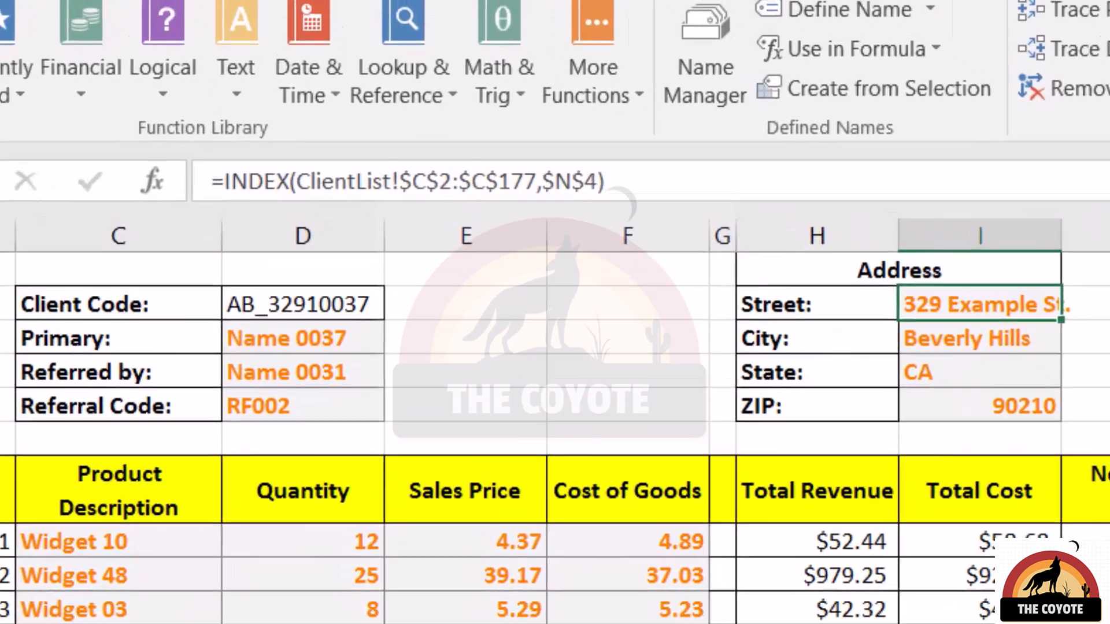
pyautogui.press('F2')
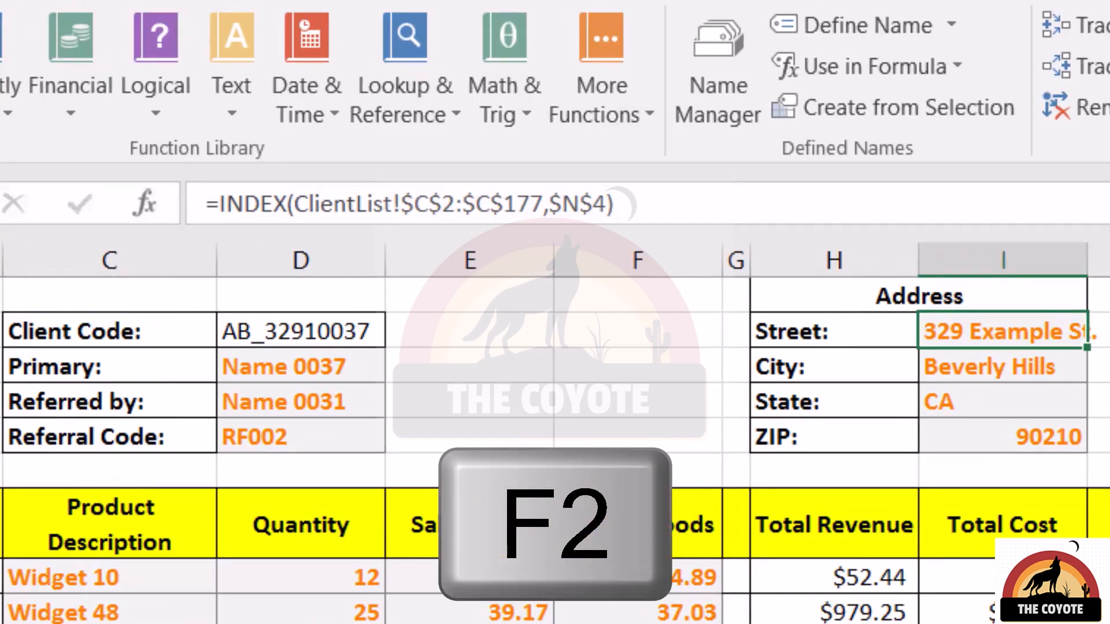
pyautogui.press('F2')
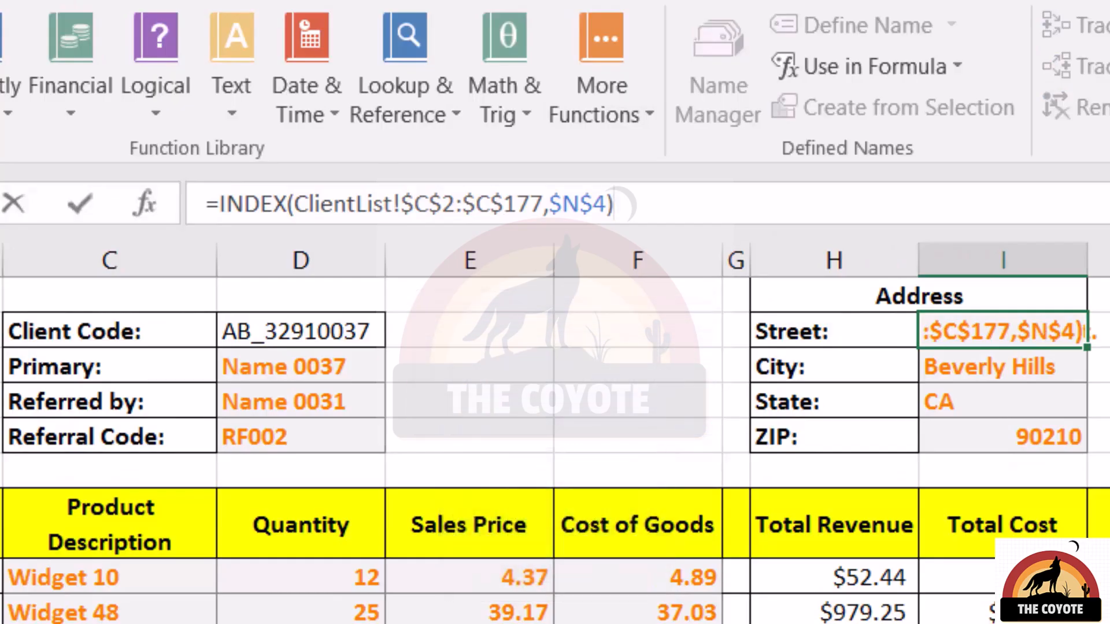
pyautogui.press('Left')
pyautogui.press('Left')
pyautogui.press('Left')
pyautogui.press('Left')
pyautogui.press('Left')
pyautogui.press('Left')
pyautogui.hotkey('ctrl', 'shift', 'Left')
pyautogui.hotkey('ctrl', 'shift', 'Left')
pyautogui.hotkey('ctrl', 'shift', 'Left')
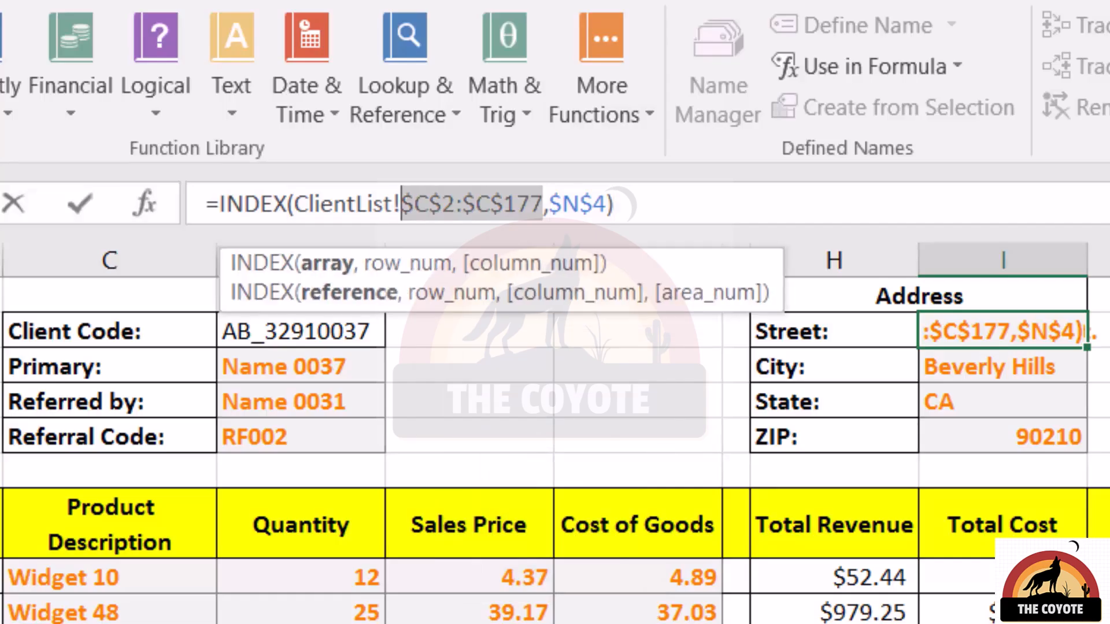
pyautogui.press('BackSpace')
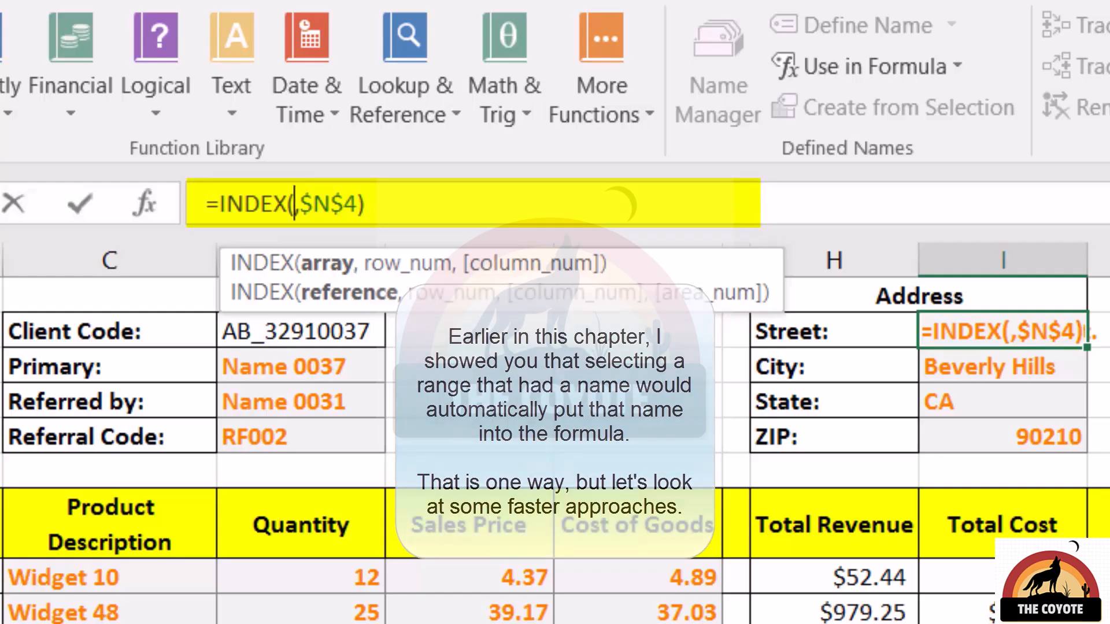
pyautogui.click(883, 57)
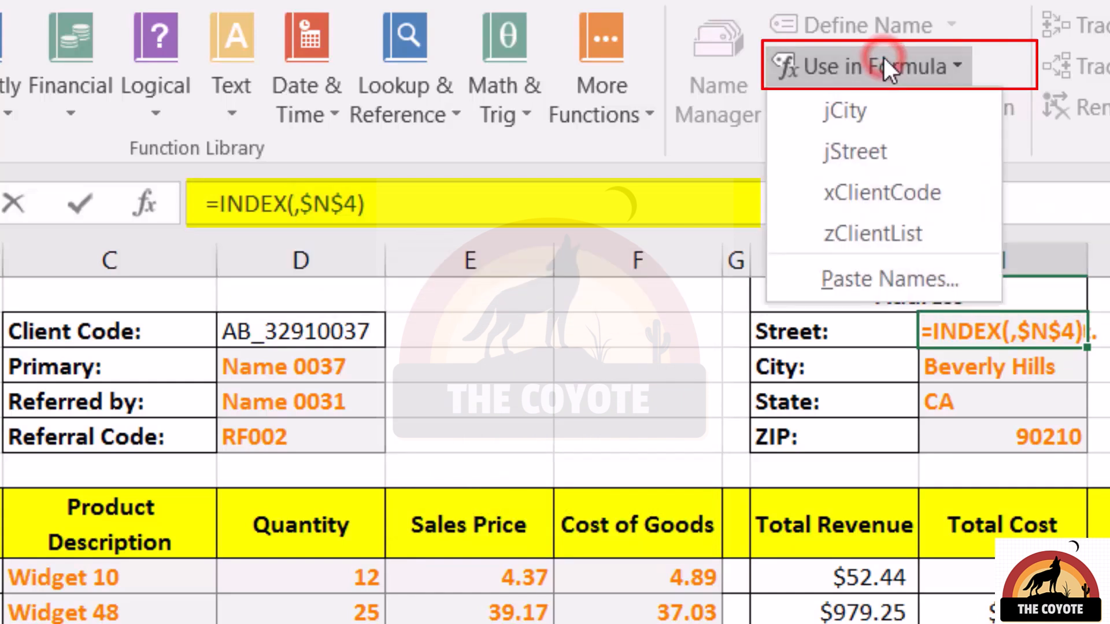
pyautogui.click(883, 138)
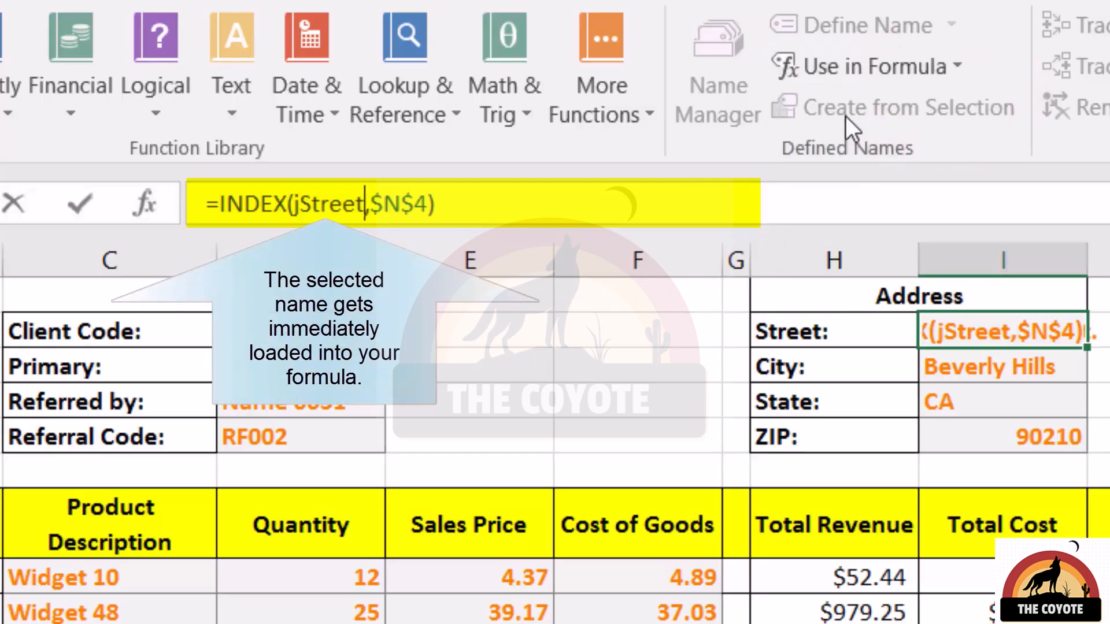
pyautogui.press('Return')
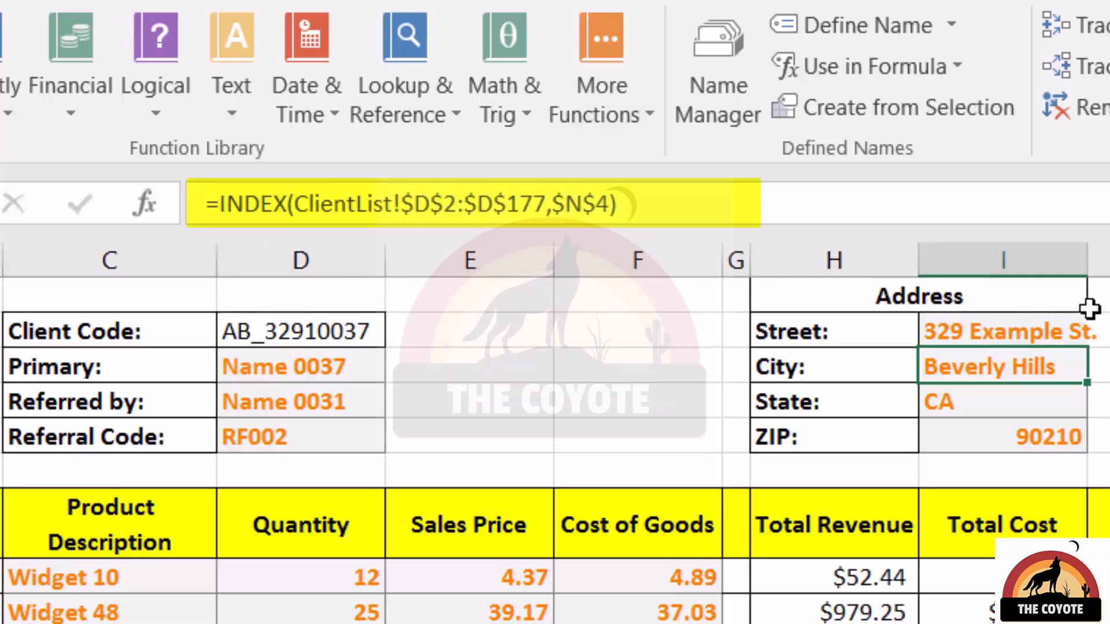
# In the City cell, replace the INDEX formula's ClientList range reference with the jCity name via autocomplete.
pyautogui.press('F2')
pyautogui.hotkey('ctrl', 'Left')
pyautogui.press('Left')
pyautogui.hotkey('ctrl', 'shift', 'Left')
pyautogui.hotkey('ctrl', 'shift', 'Left')
pyautogui.hotkey('ctrl', 'shift', 'Left')
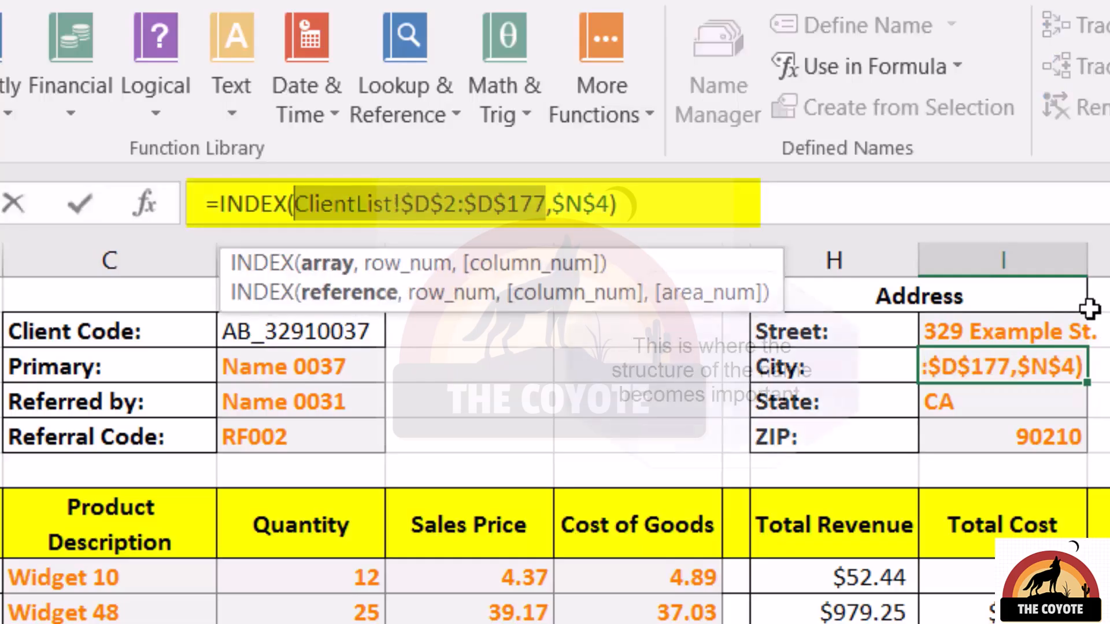
pyautogui.press('Delete')
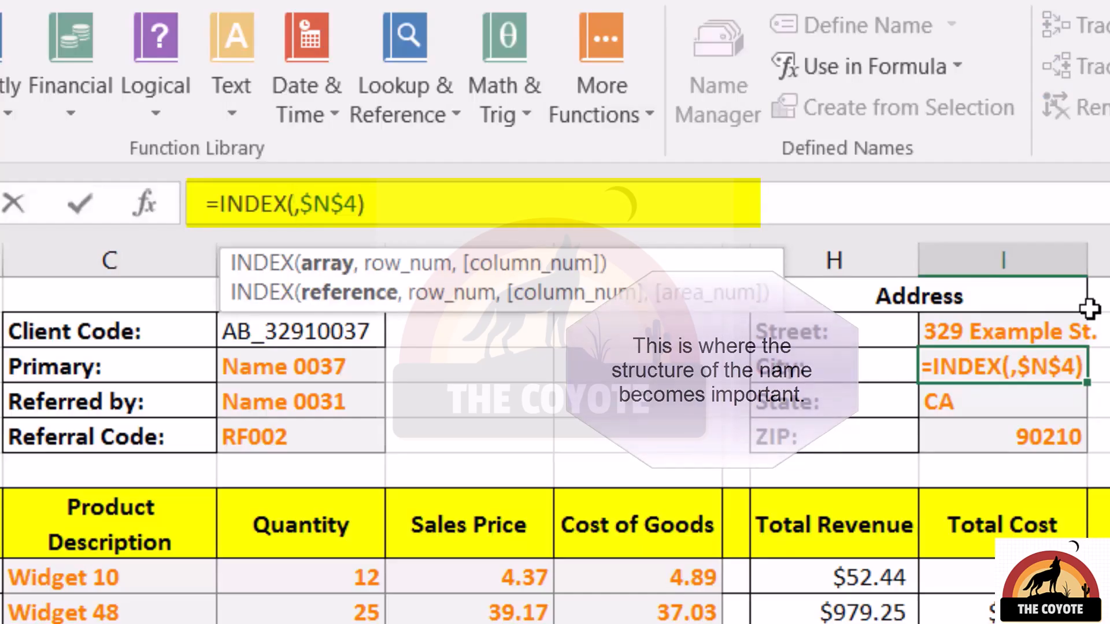
pyautogui.write('j')
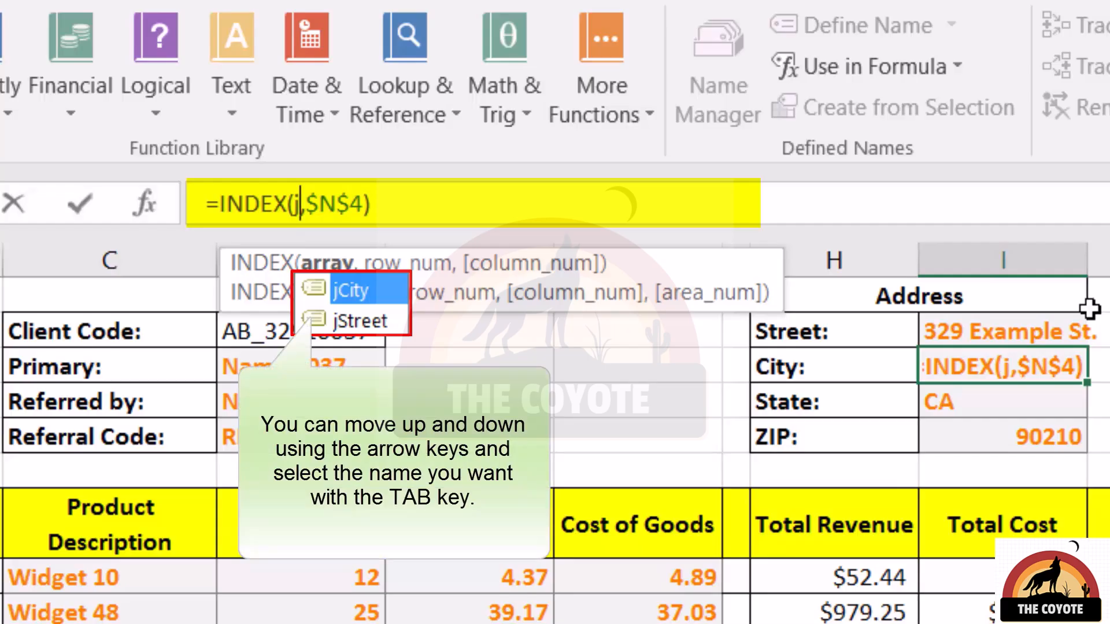
pyautogui.press('Down')
pyautogui.press('Up')
pyautogui.press('Tab')
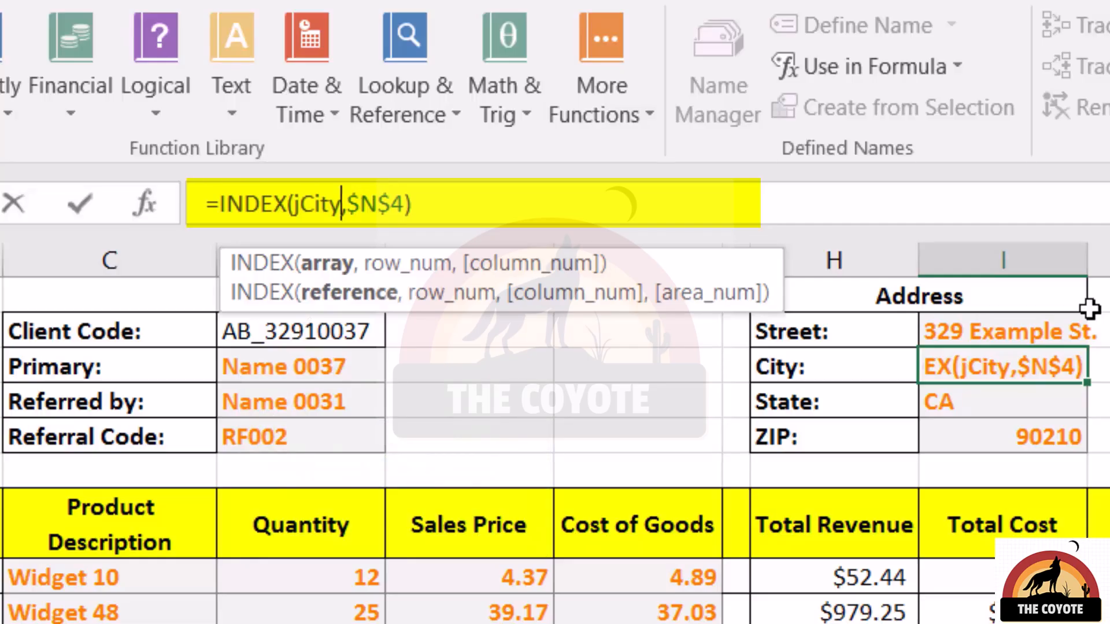
# Retype the City formula's range name by prefix, trying x and a before completing jCity again.
pyautogui.hotkey('shift', 'Left')
pyautogui.hotkey('shift', 'Left')
pyautogui.hotkey('shift', 'Left')
pyautogui.hotkey('shift', 'Left')
pyautogui.hotkey('shift', 'Left')
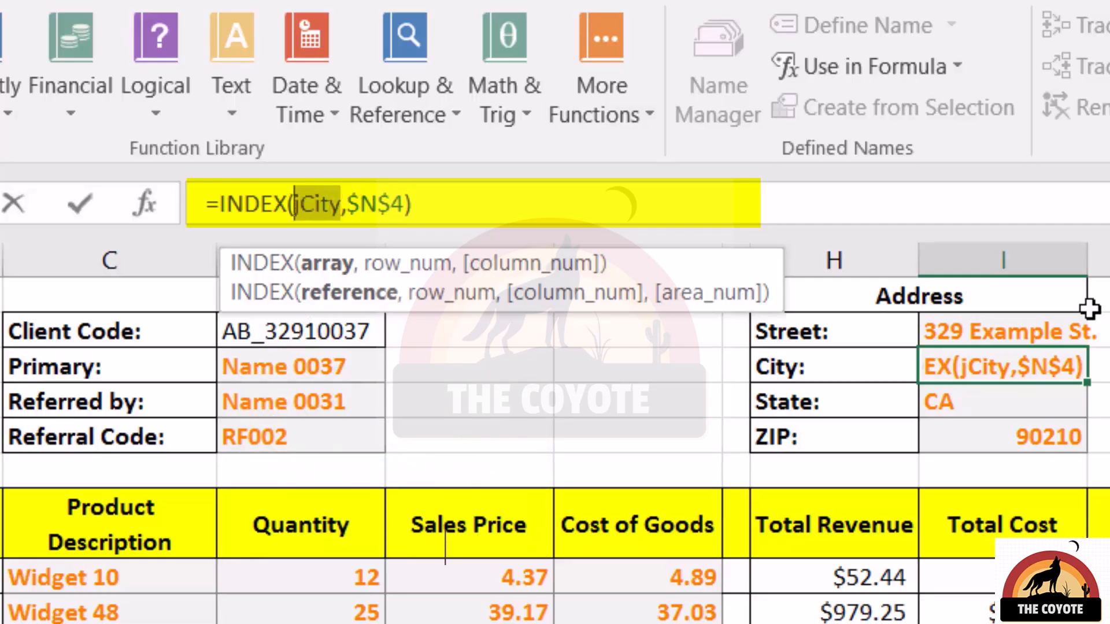
pyautogui.press('BackSpace')
pyautogui.write('x')
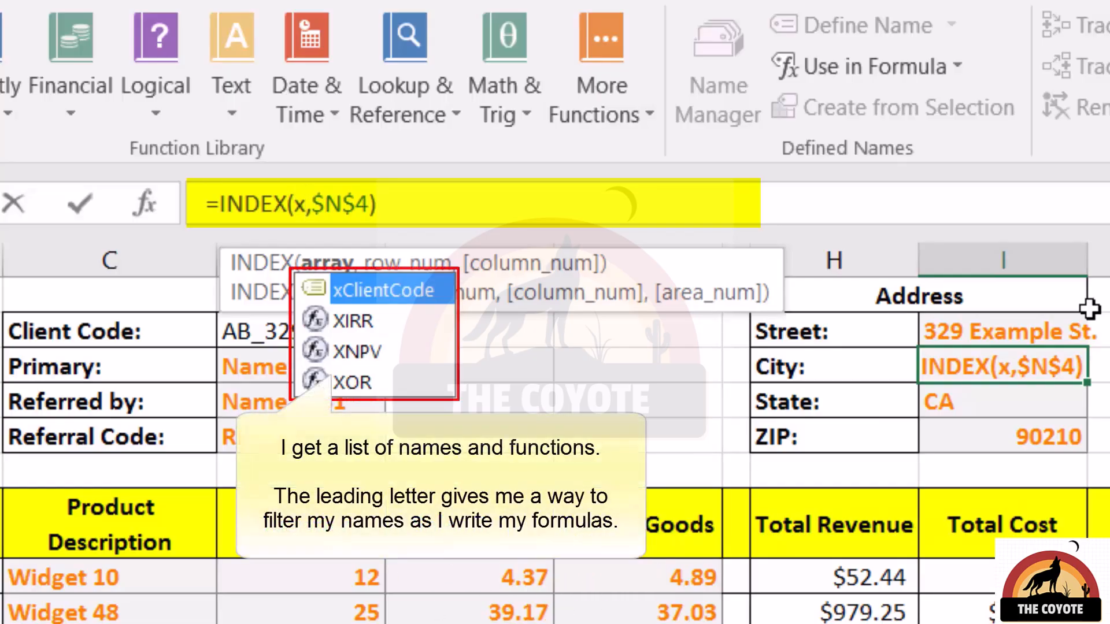
pyautogui.press('BackSpace')
pyautogui.write('a')
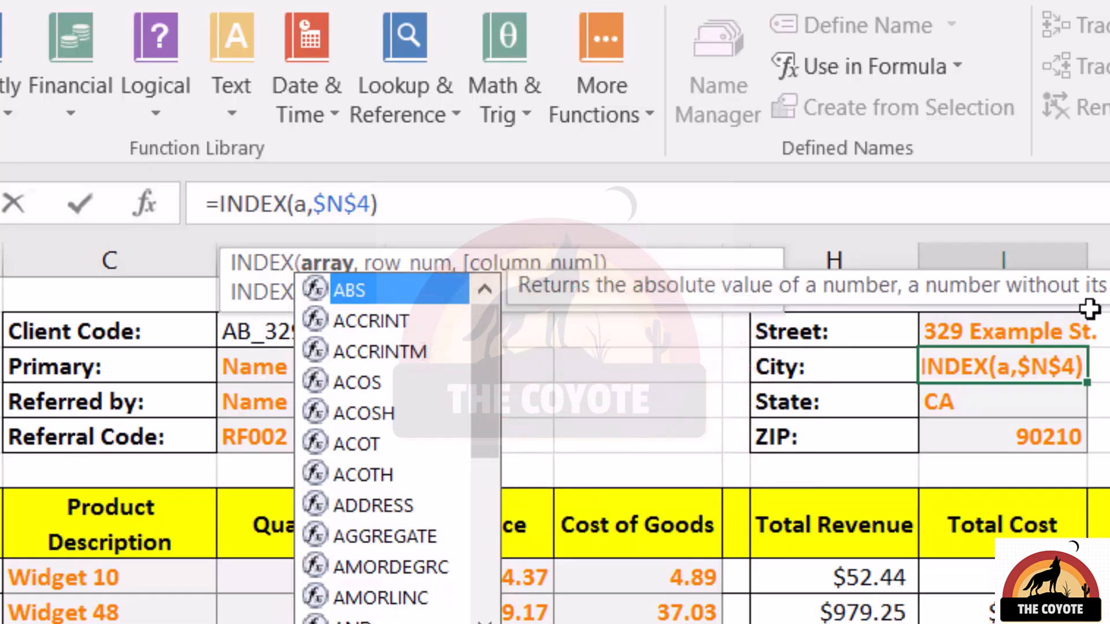
pyautogui.press('BackSpace')
pyautogui.write('jci')
pyautogui.press('Tab')
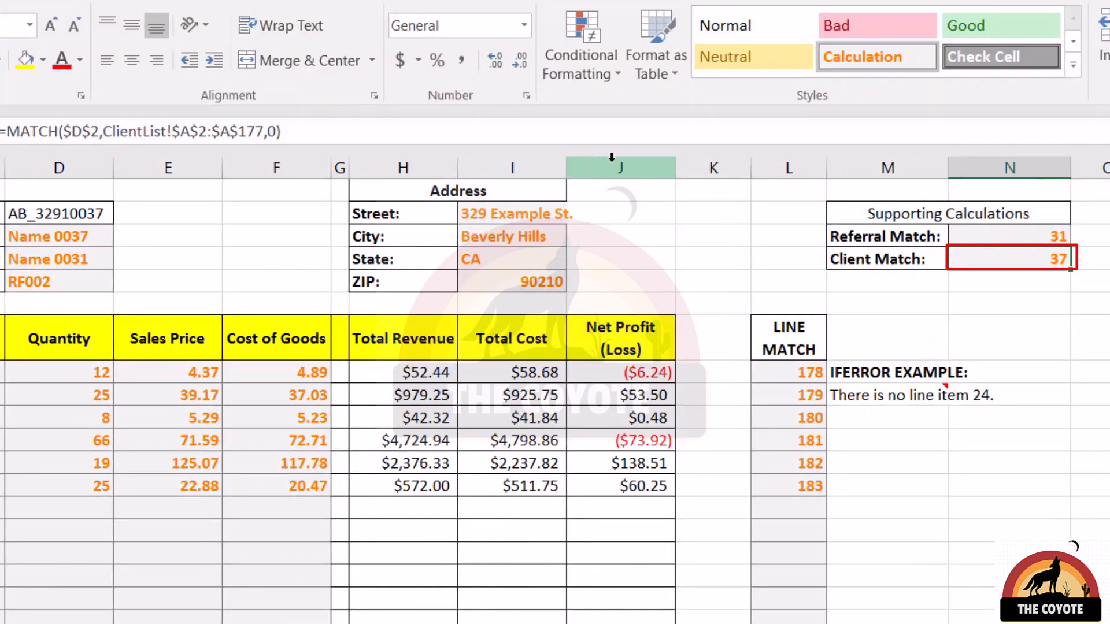
# Define a name LocalClientMatch for the Client Match cell N4, scoped to the Sales_Report worksheet.
pyautogui.click(54, 1)
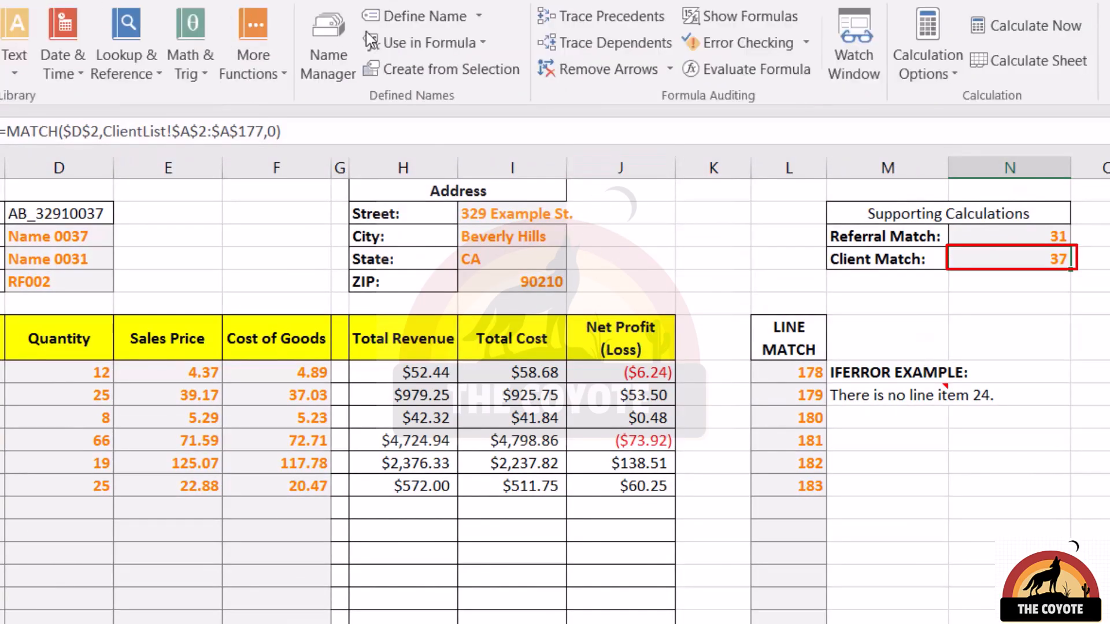
pyautogui.click(432, 16)
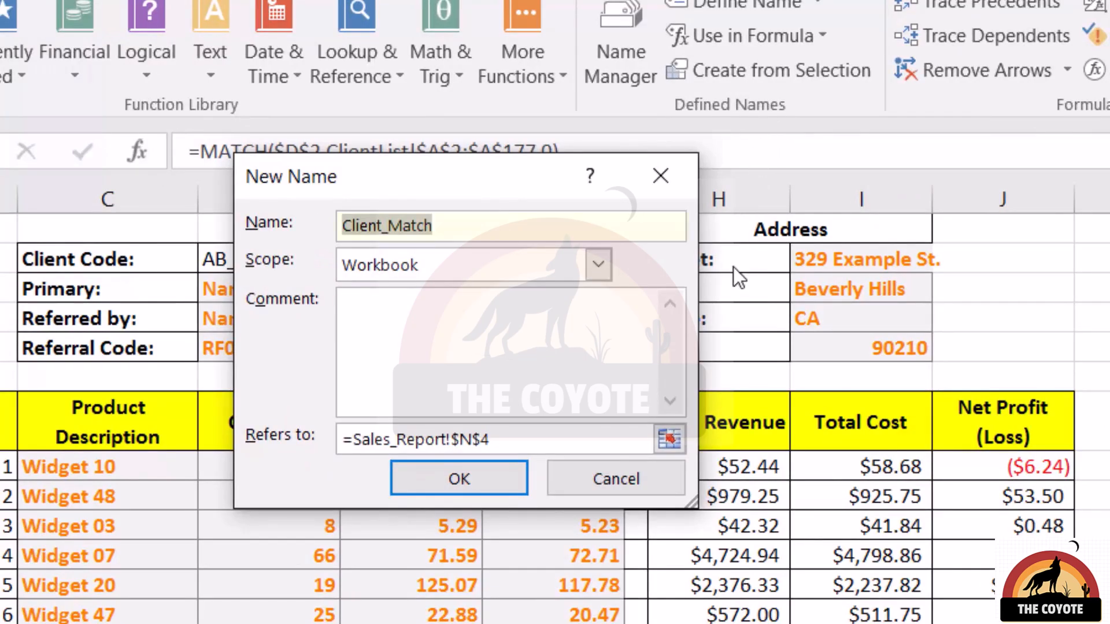
pyautogui.write('LocalClientM')
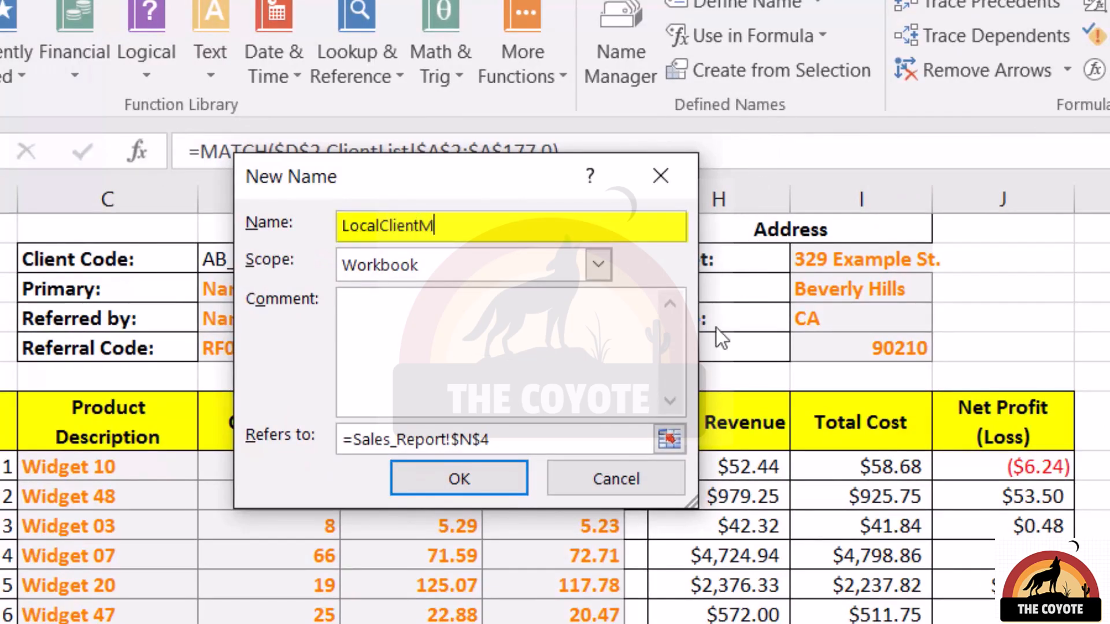
pyautogui.write('atch')
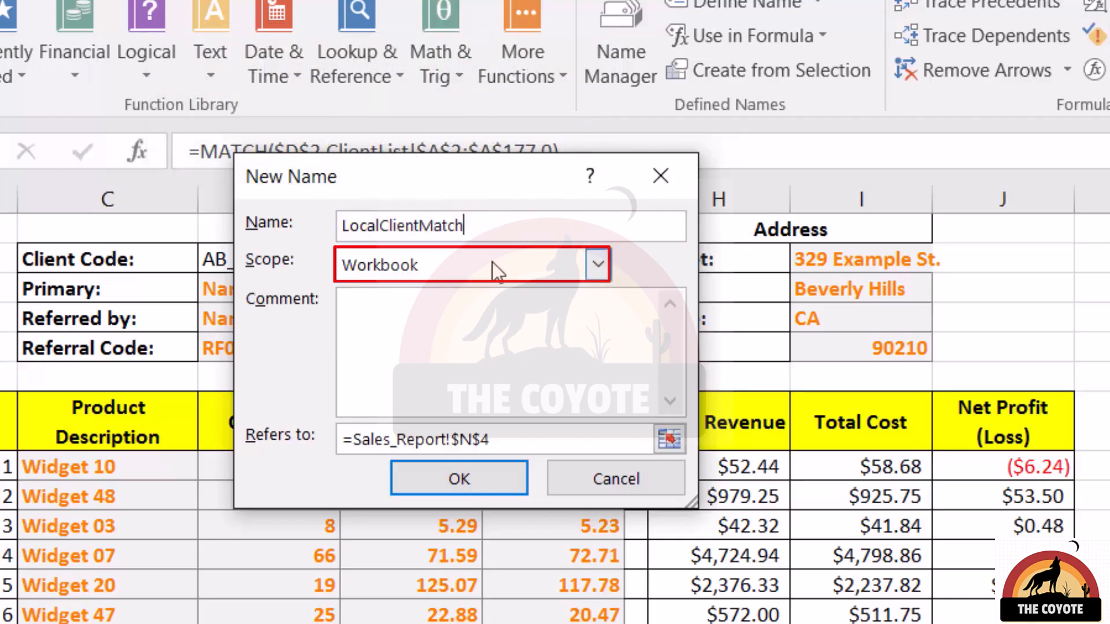
pyautogui.click(467, 267)
pyautogui.click(442, 397)
pyautogui.click(435, 390)
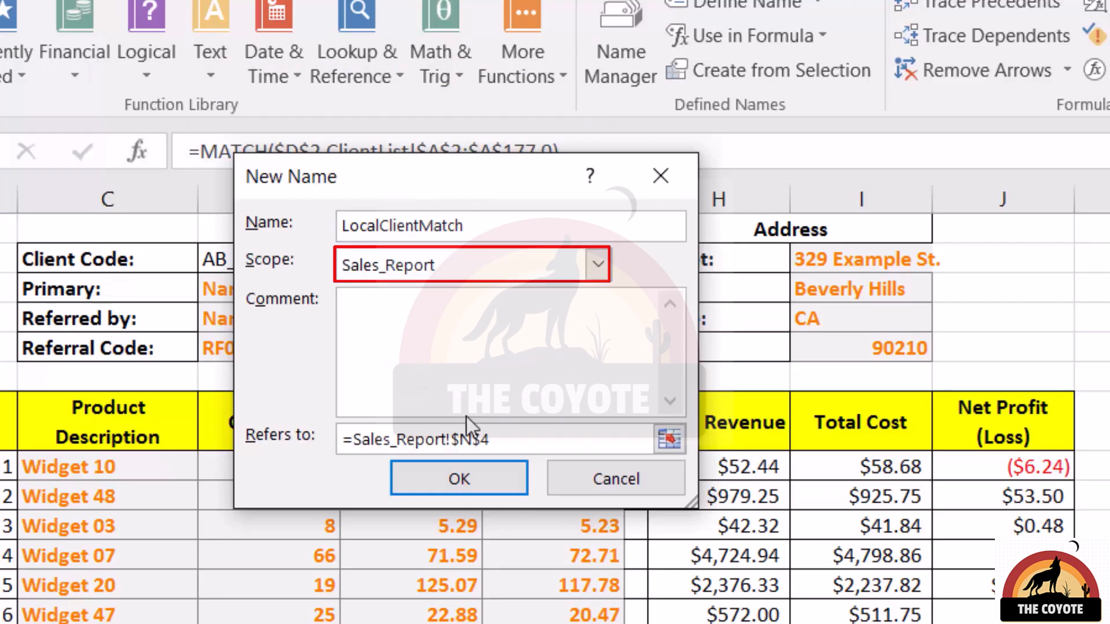
pyautogui.click(463, 478)
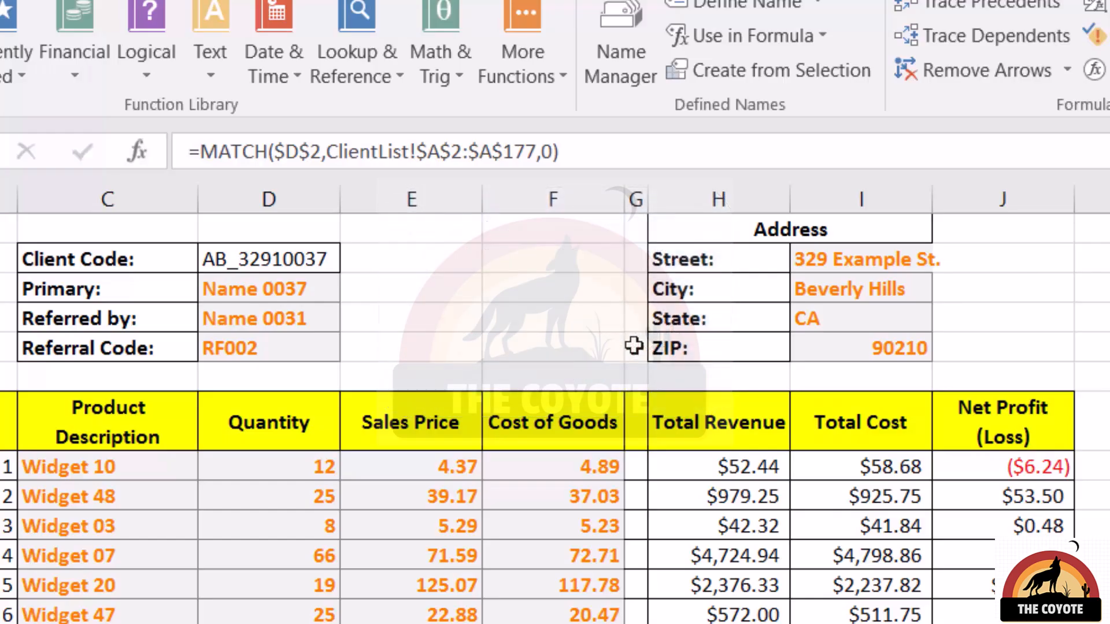
# On the ClientList sheet, start a formula with =local to check which names autocomplete, then cancel the entry.
pyautogui.click(1035, 303)
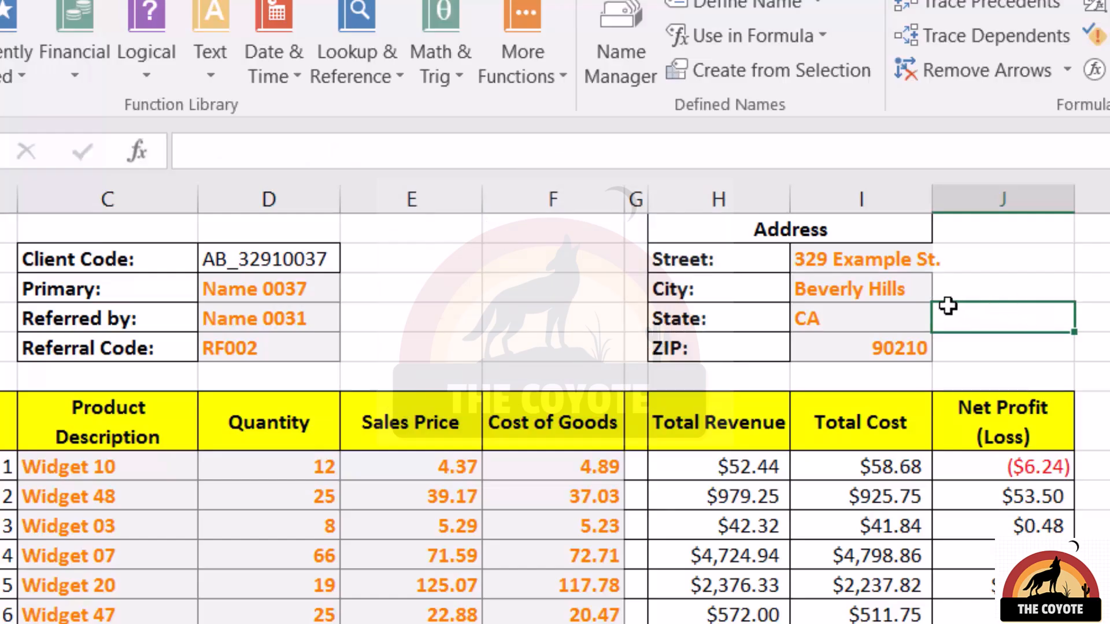
pyautogui.write('=local')
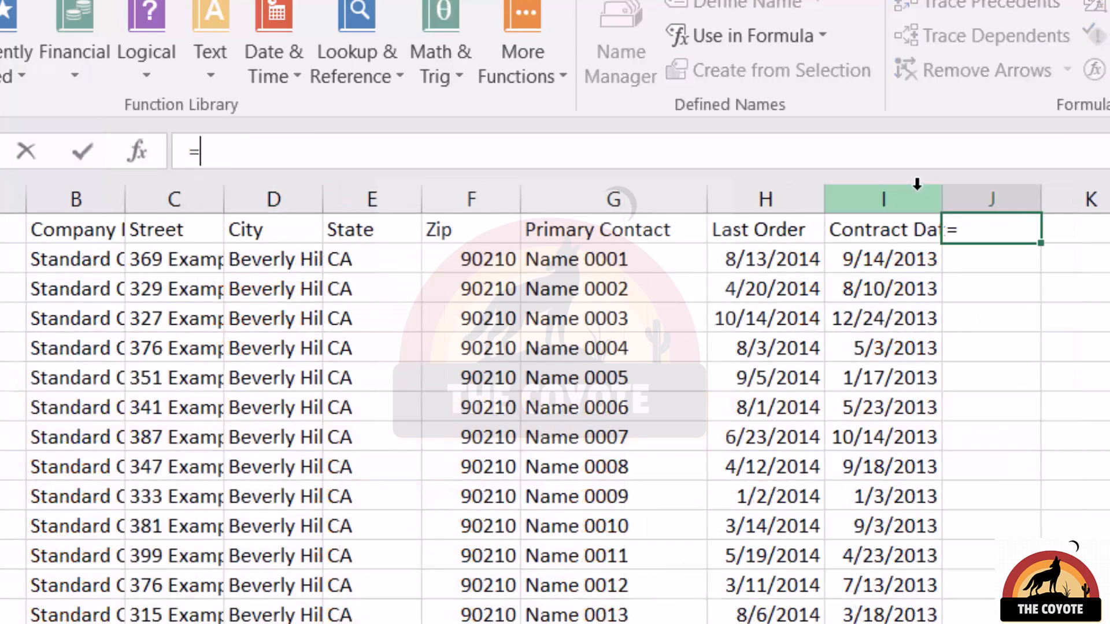
pyautogui.write('local')
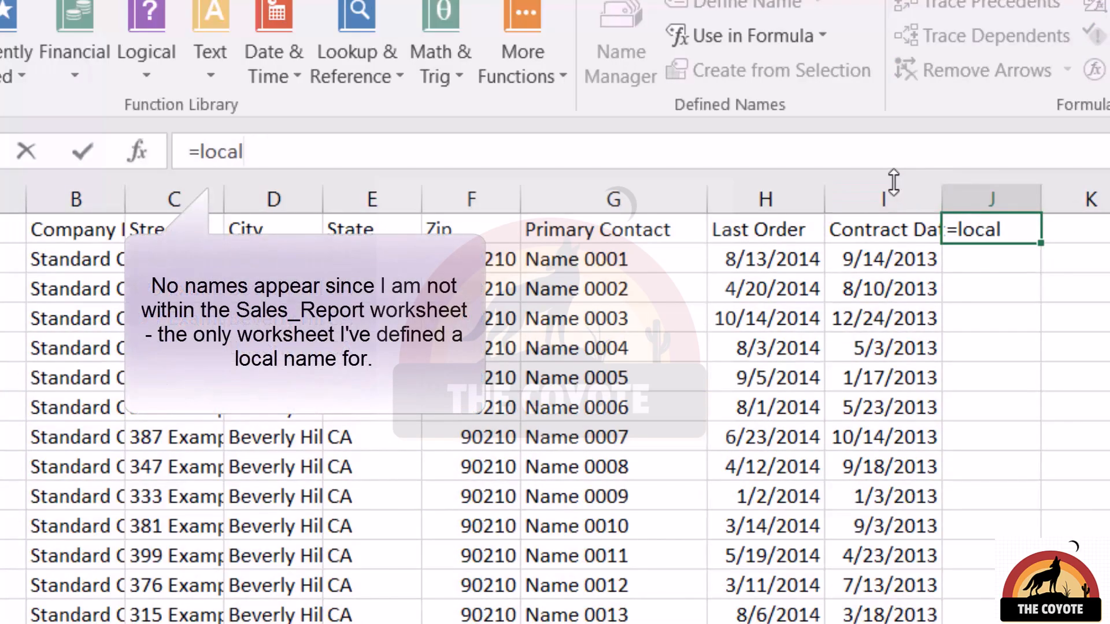
pyautogui.press('Escape')
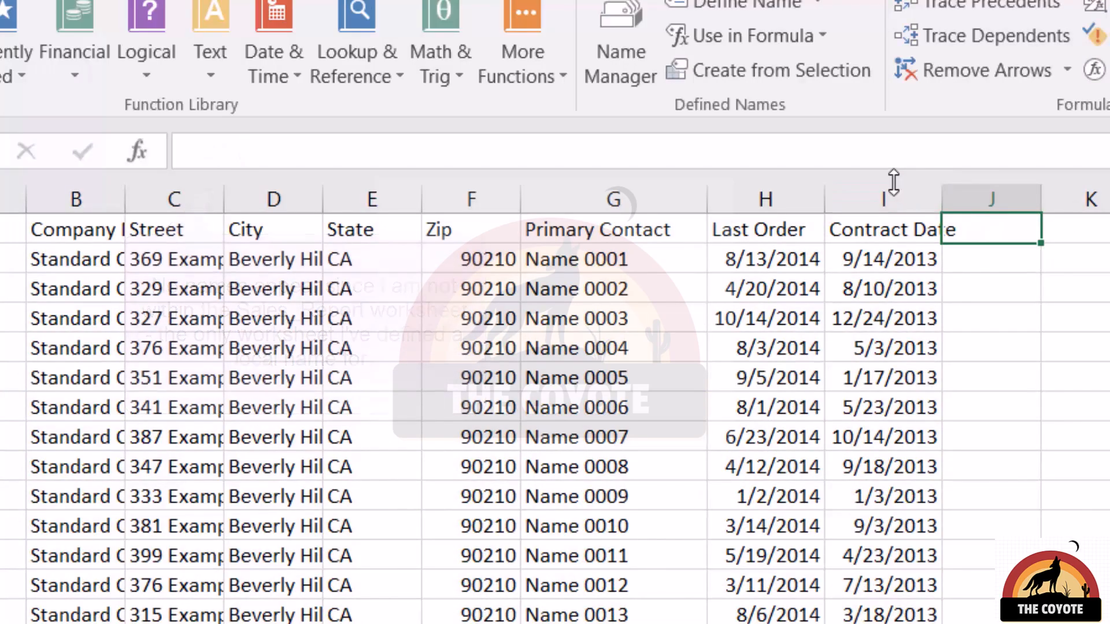
# Define a name LocalExample for ClientList cell J1, scoped to the Sales_Report worksheet.
pyautogui.click(740, 5)
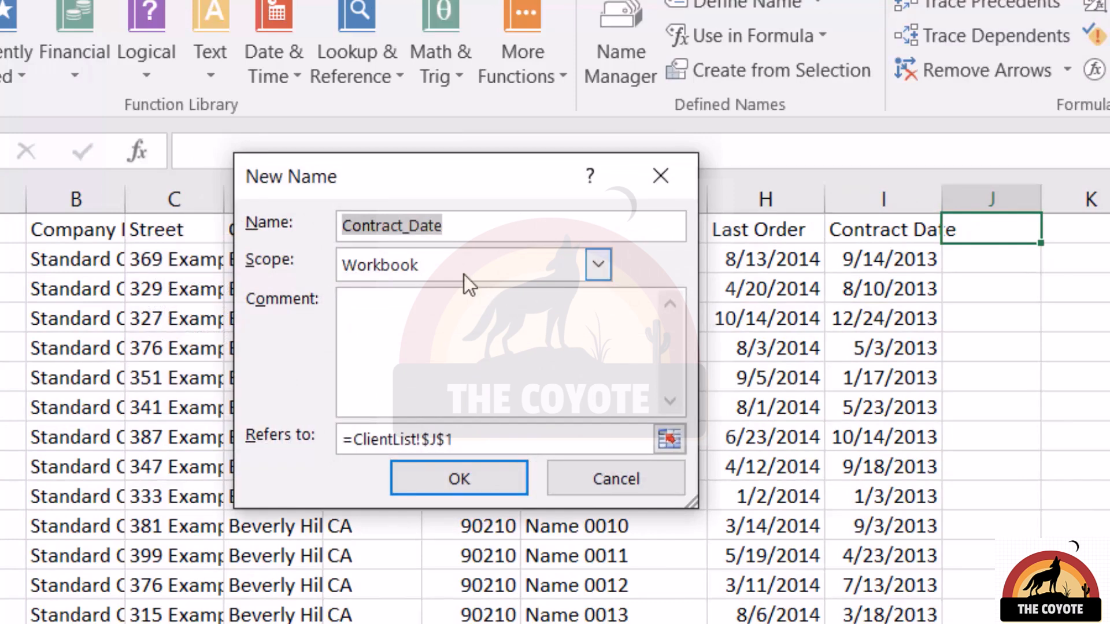
pyautogui.write('LocalExample')
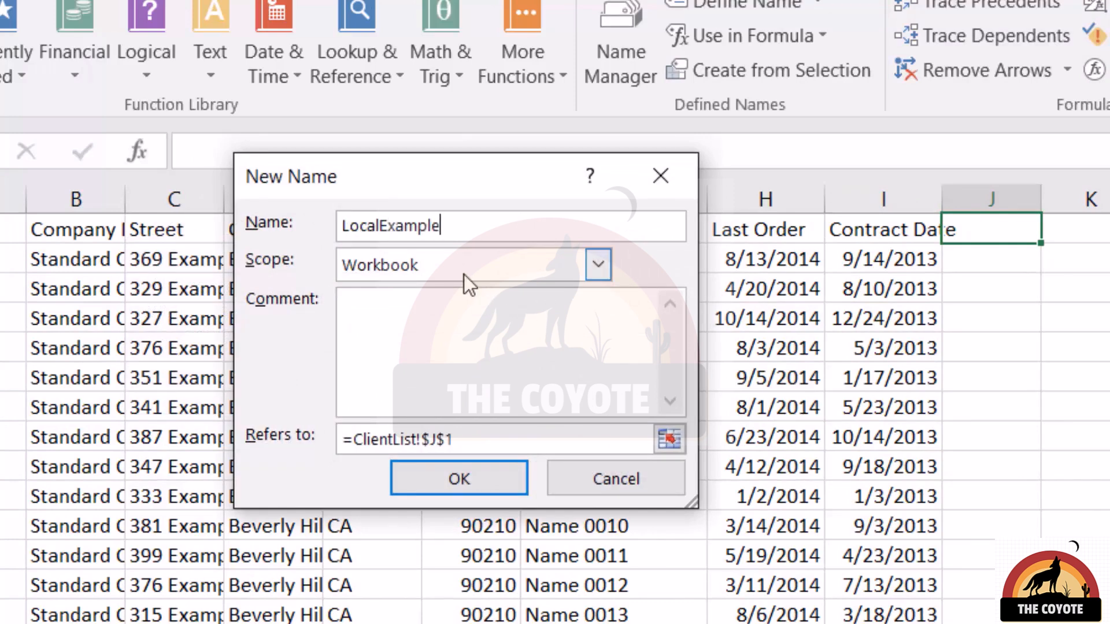
pyautogui.click(531, 269)
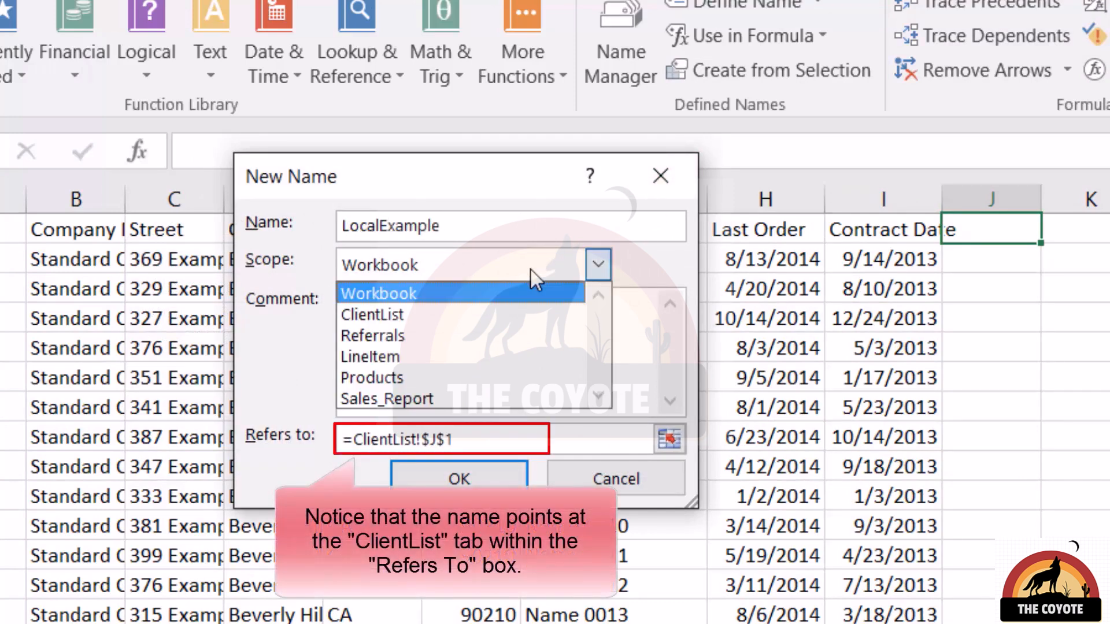
pyautogui.click(484, 400)
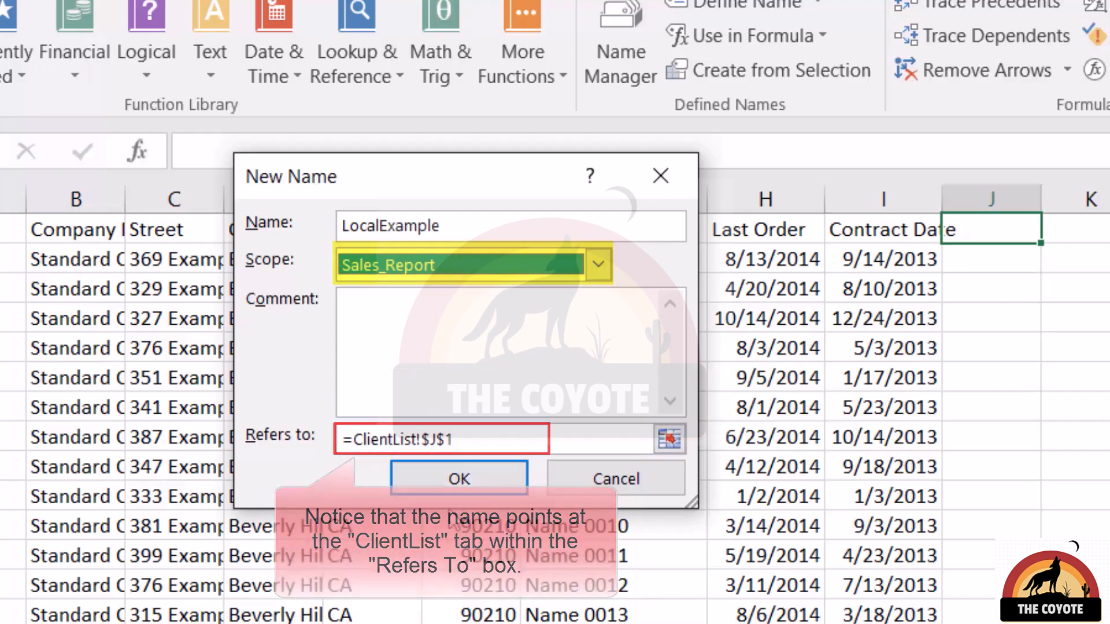
pyautogui.click(465, 482)
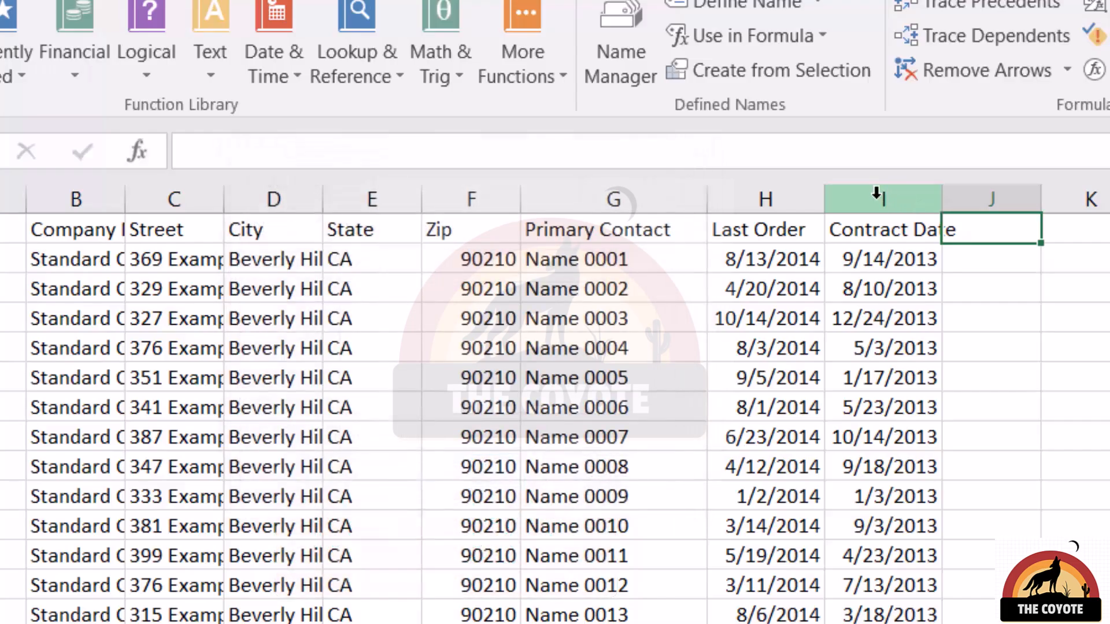
# Test =local autocomplete on the ClientList sheet and then on Sales_Report cell J4, cancelling each entry.
pyautogui.write('=local')
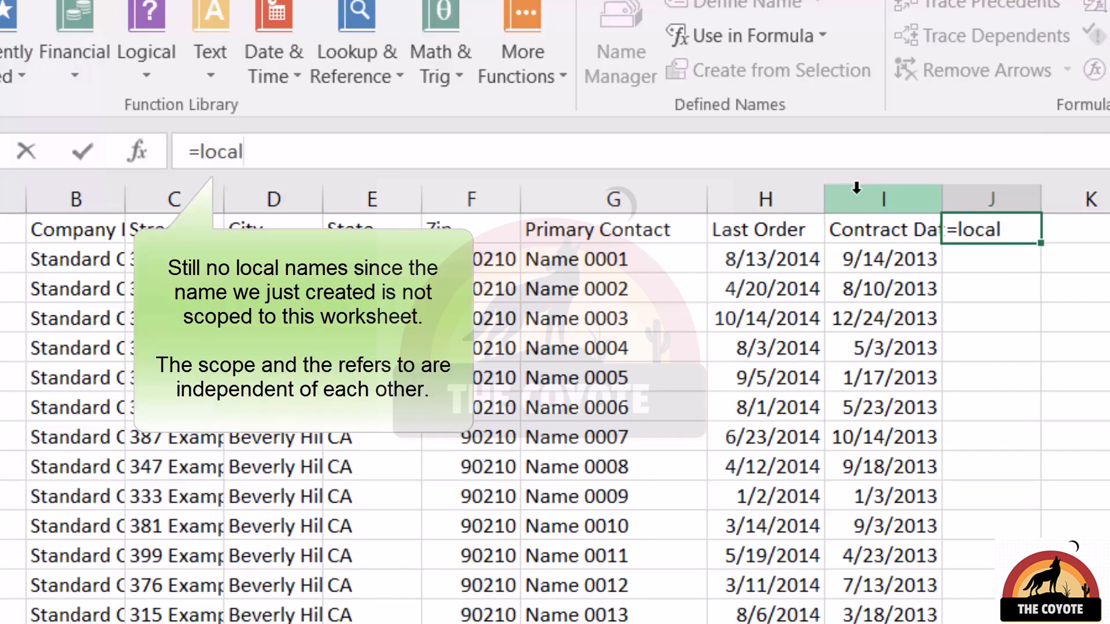
pyautogui.press('Escape')
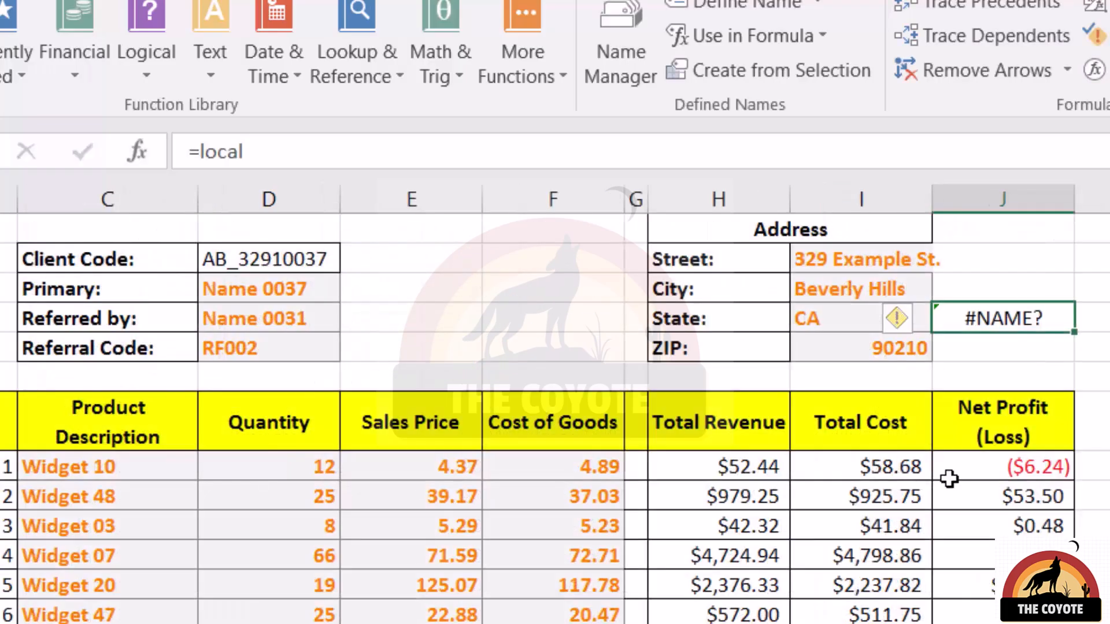
pyautogui.write('=l')
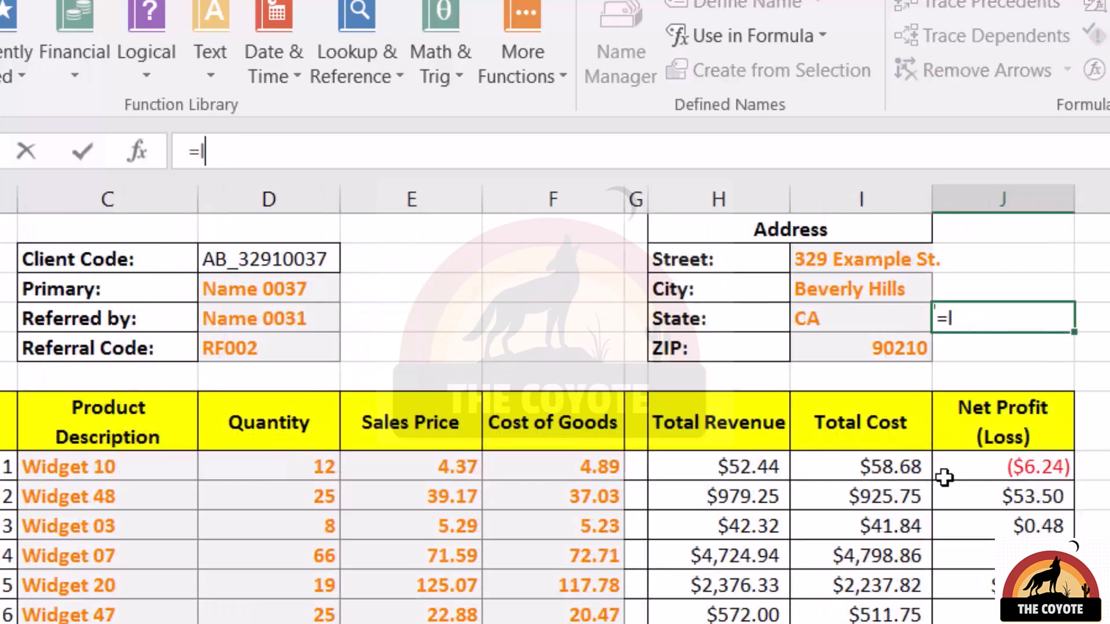
pyautogui.write('ocal')
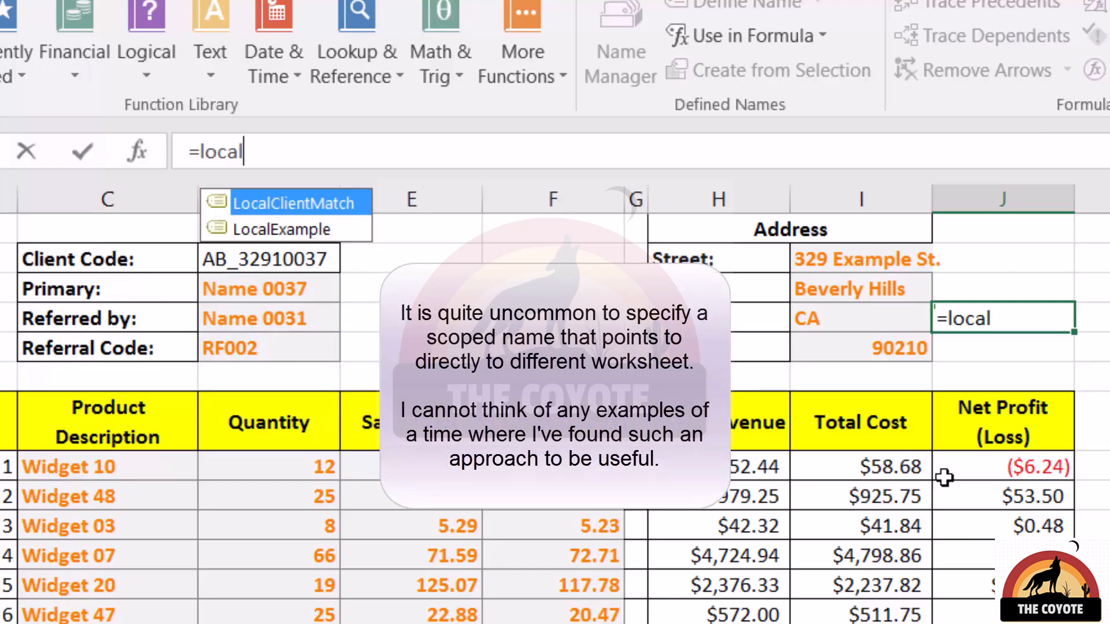
pyautogui.press('Escape')
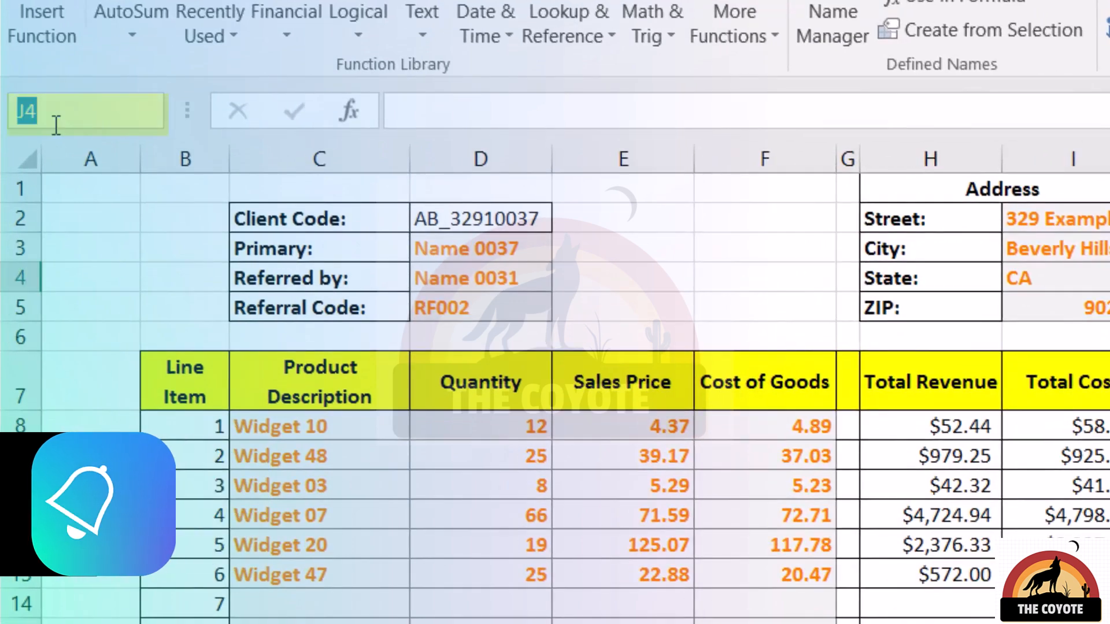
# Name the selected Sales_Report cell J4 yClientMatch.
pyautogui.click(56, 126)
pyautogui.write('yClientMatch')
pyautogui.press('Return')
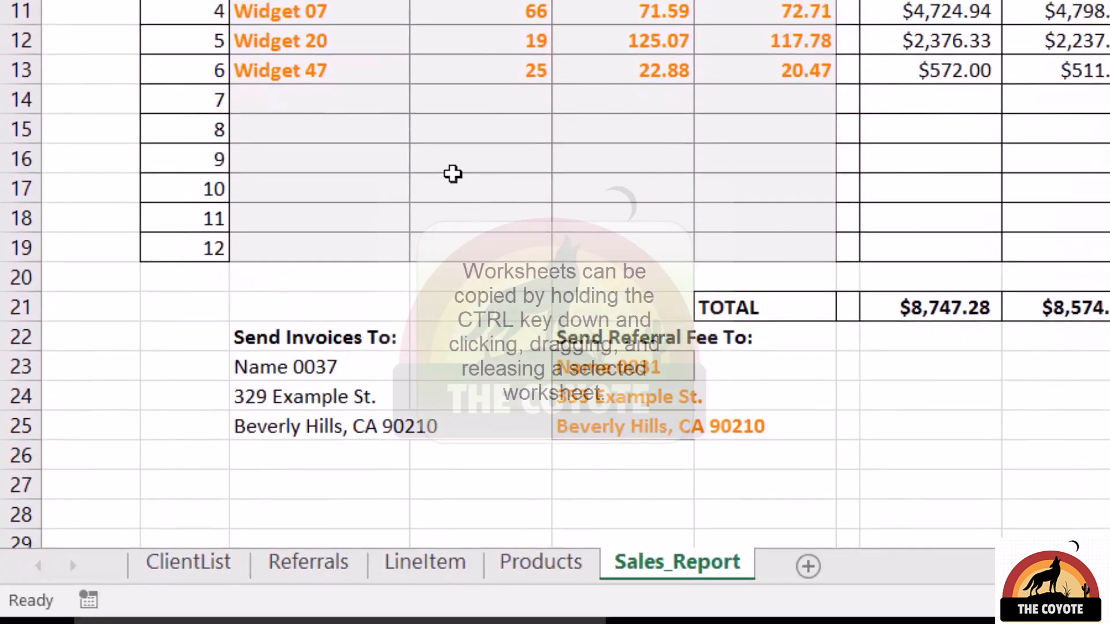
# Copy the Sales_Report sheet, rename the copy Historical_Report, and inspect the yClientMatch names in Name Manager.
pyautogui.moveTo(676, 563); pyautogui.dragTo(788, 572)
pyautogui.doubleClick(788, 572)
pyautogui.write('Historical_Report')
pyautogui.press('Return')
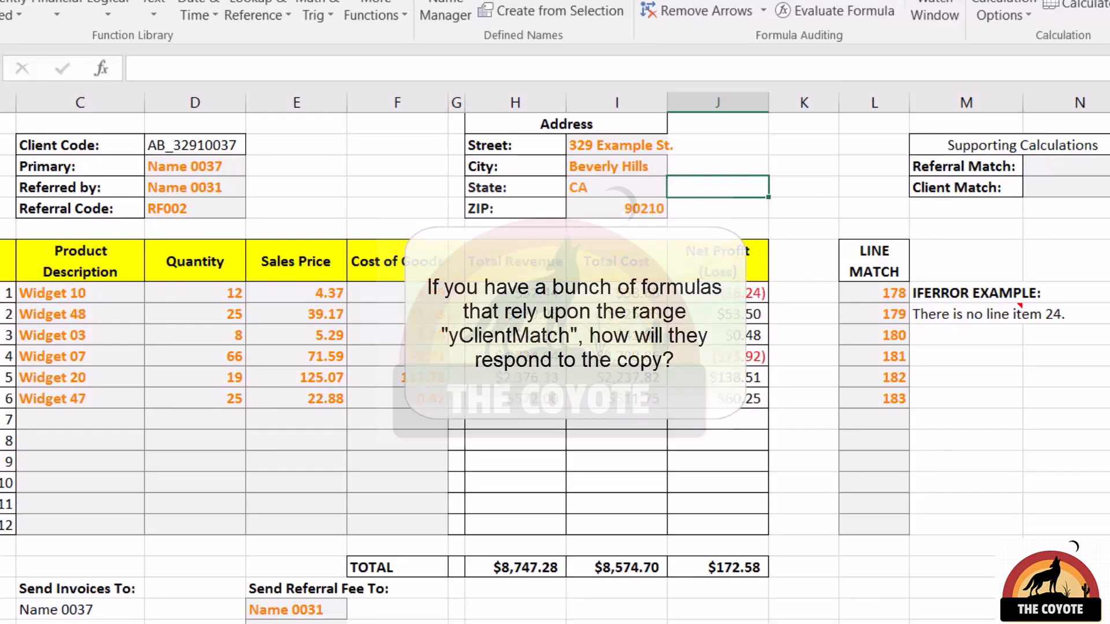
pyautogui.hotkey('ctrl', 'F3')
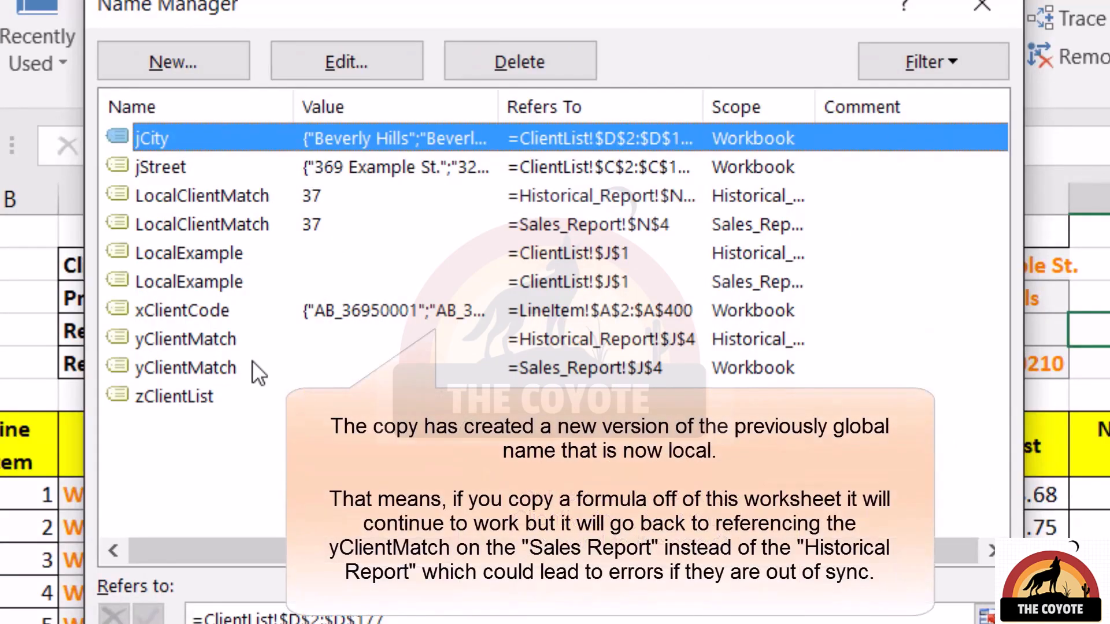
pyautogui.click(252, 368)
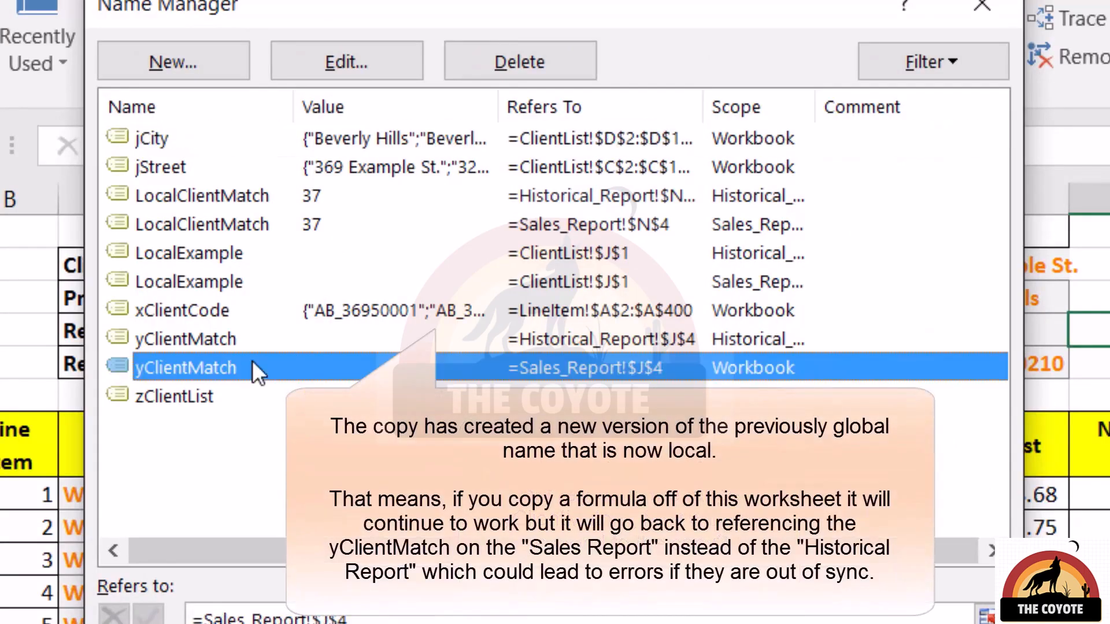